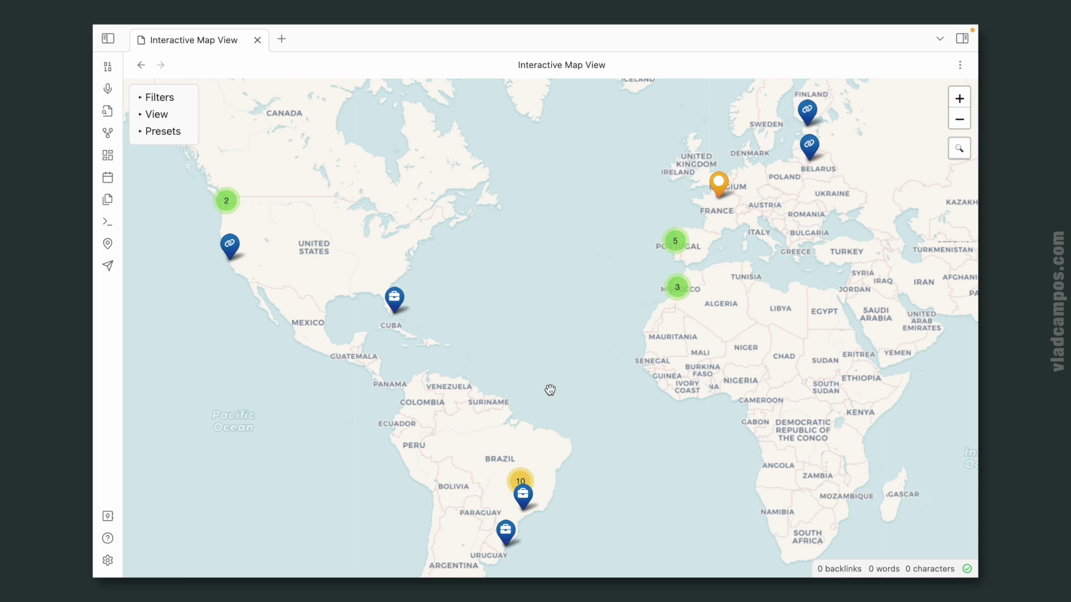
Examine the clustered markers around Vancouver and Seattle on the map
drag(550, 389, 573, 370)
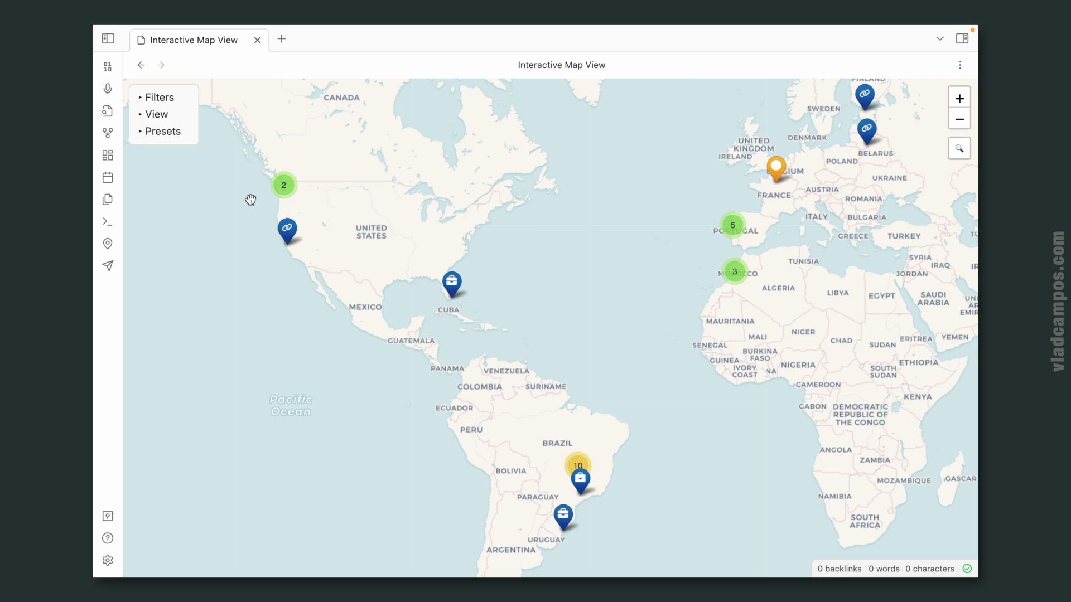
scroll(250, 200, up, 5)
drag(387, 172, 403, 372)
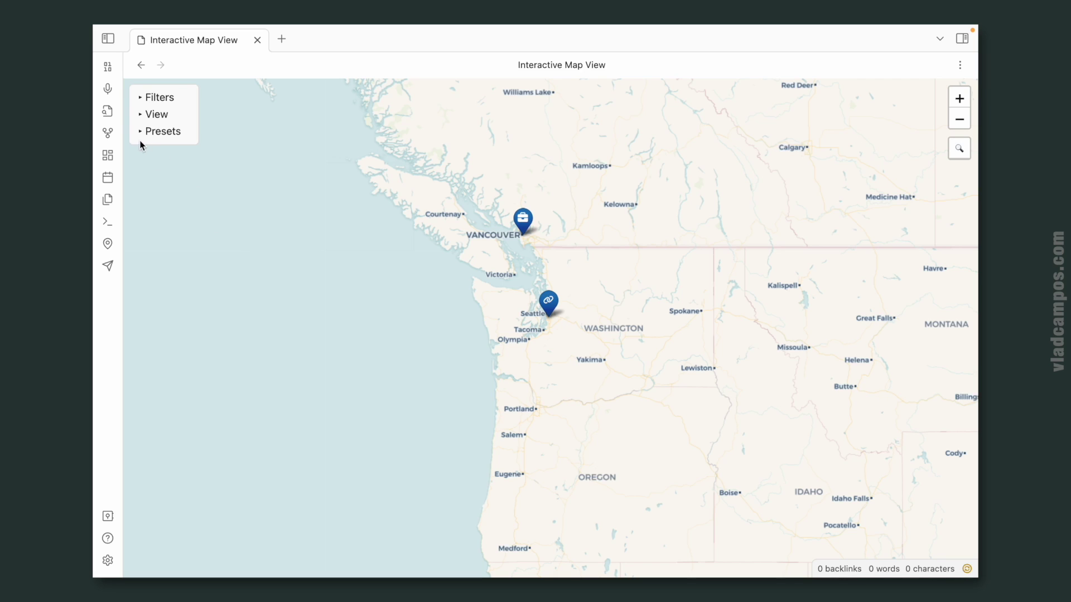
Show the Clients preset on the map, followed by the Collaborations preset
click(141, 132)
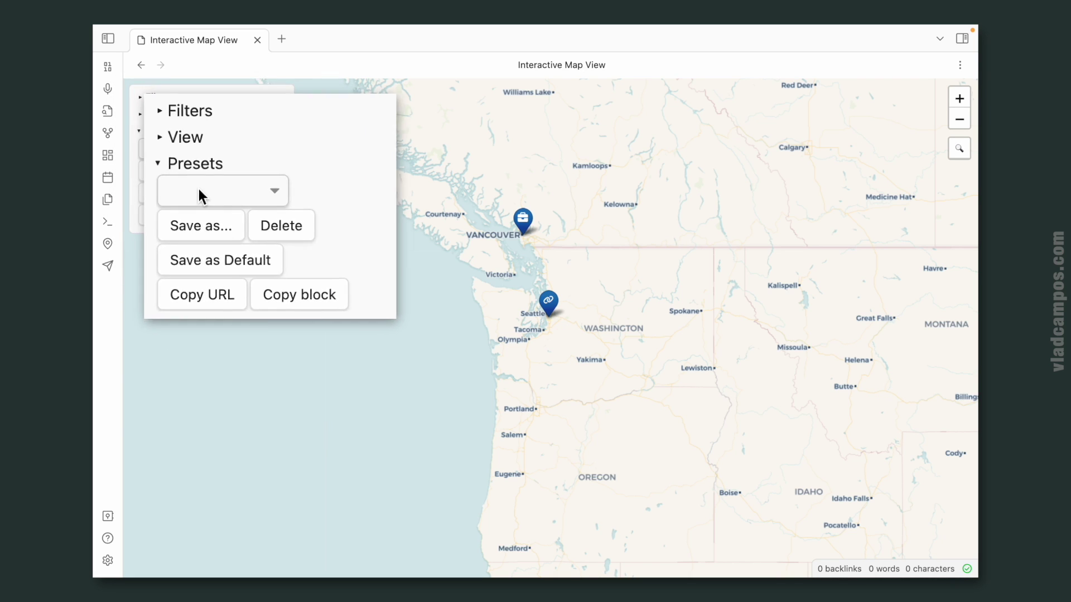
click(166, 151)
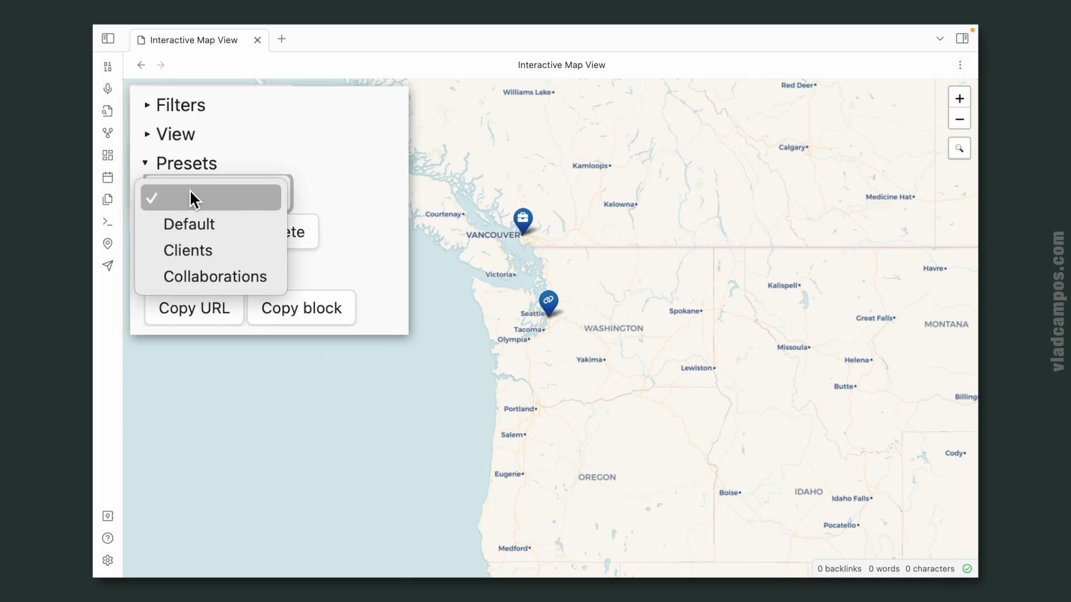
click(216, 251)
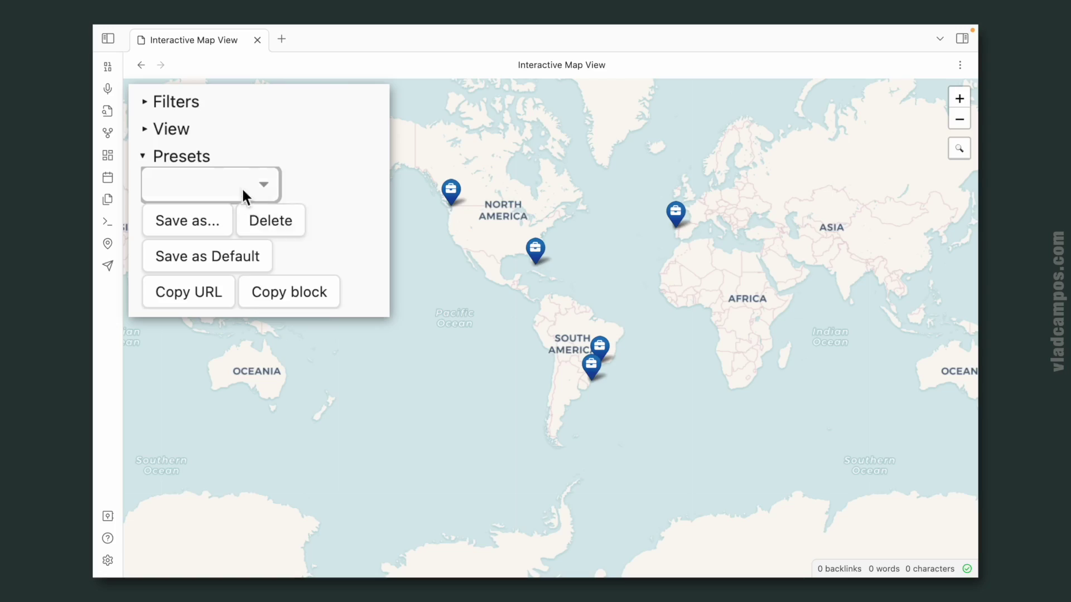
click(239, 184)
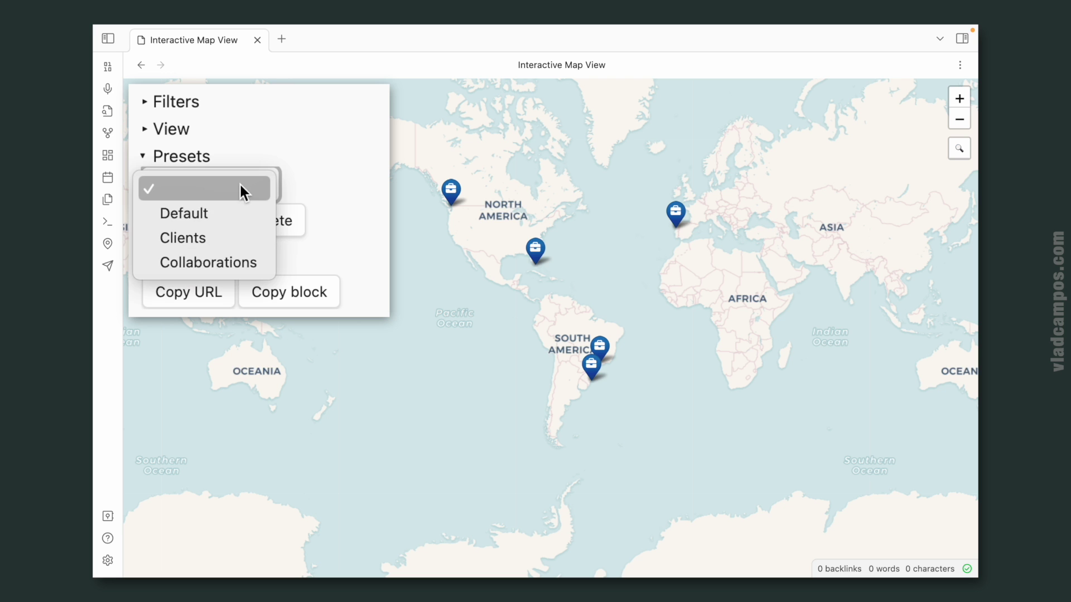
click(228, 261)
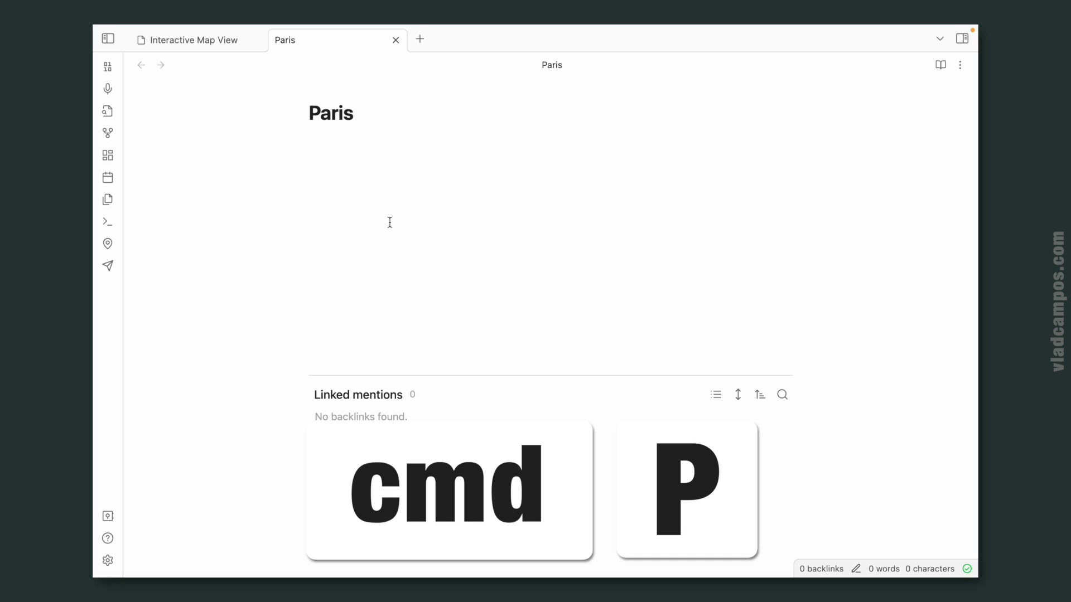
Add an inline geolocation link to the Paris note by searching "eiffel tower, pa" and choosing the Eiffel Tower suggestion in Paris, France
key(super+p)
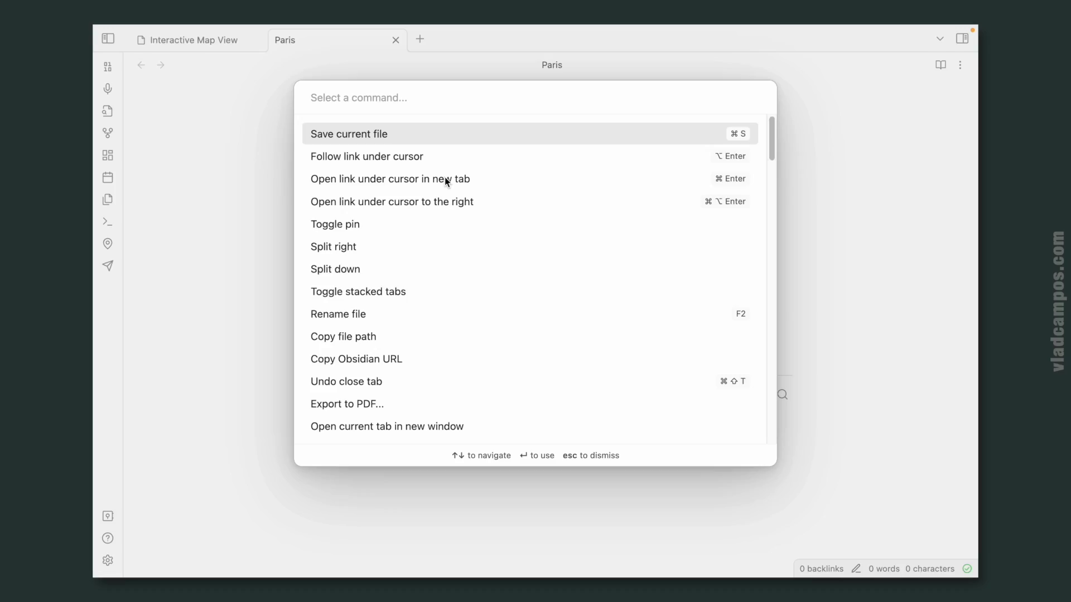
text(map)
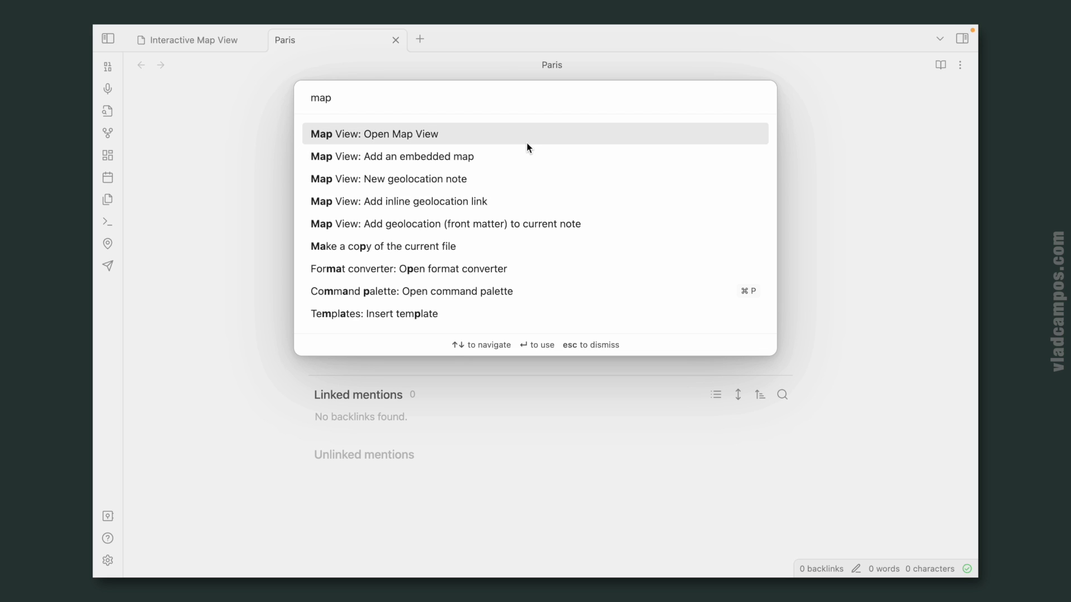
click(530, 202)
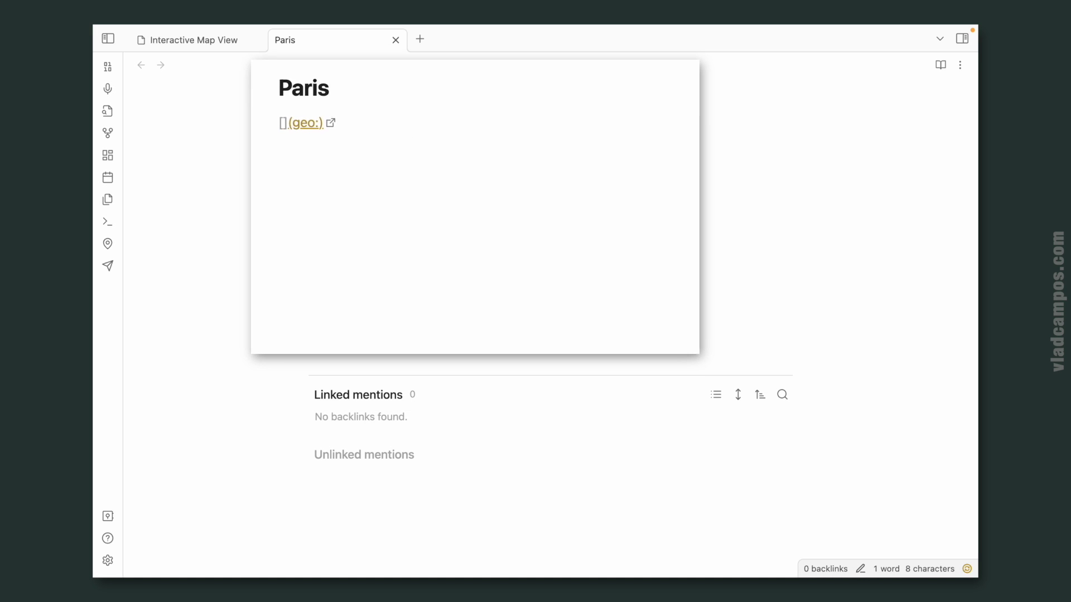
text(eiffel tower)
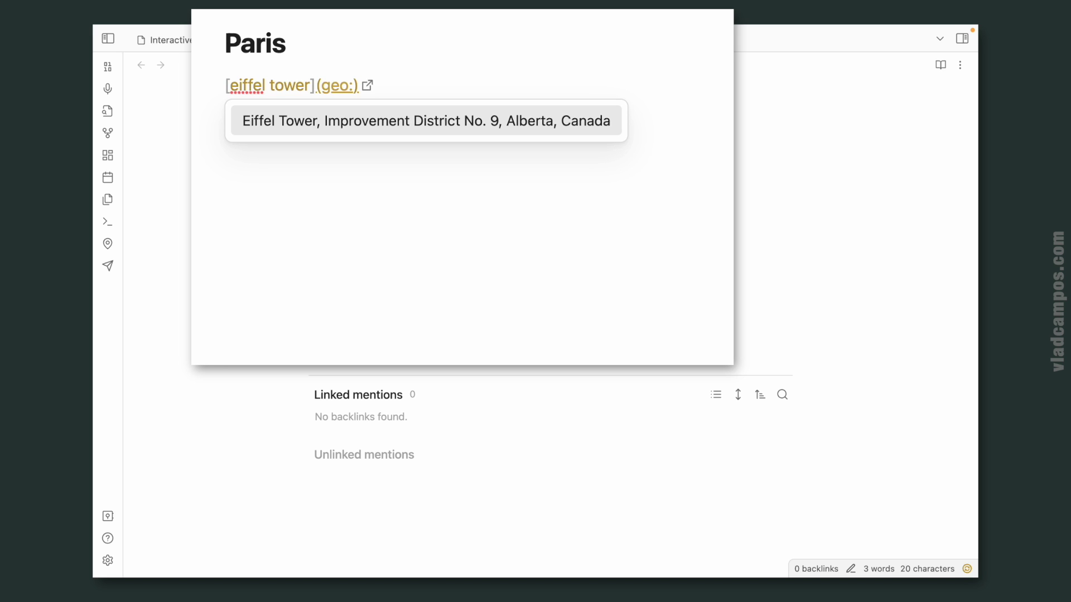
text(, p)
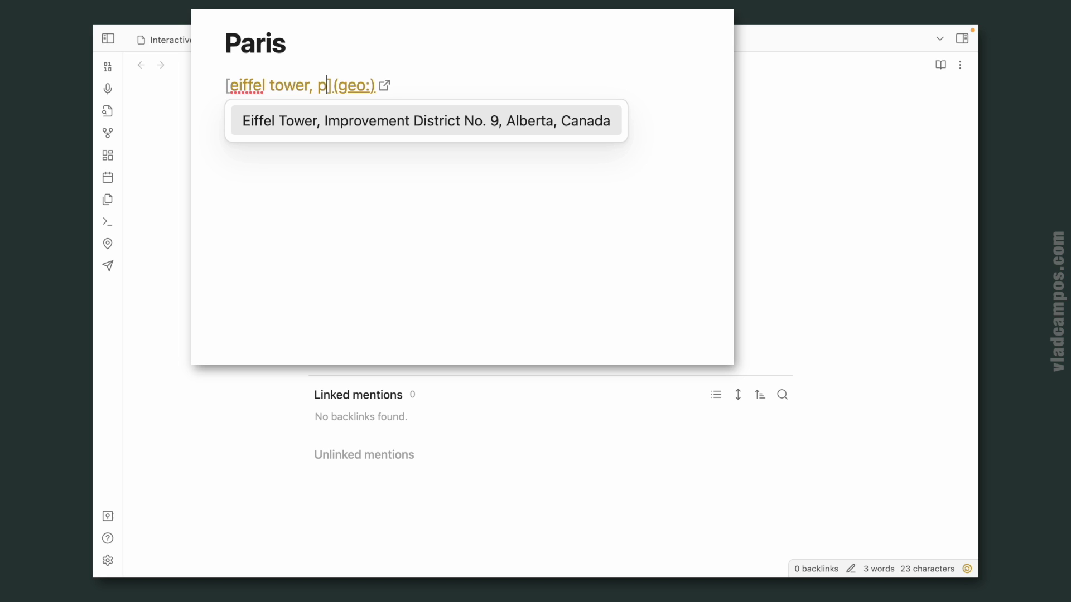
text(a)
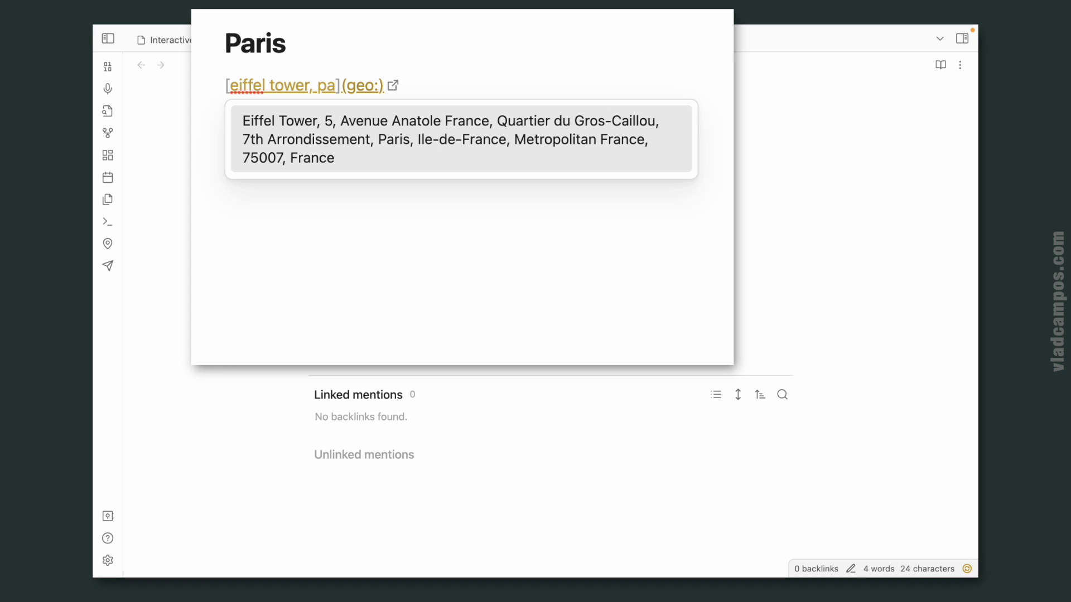
click(330, 136)
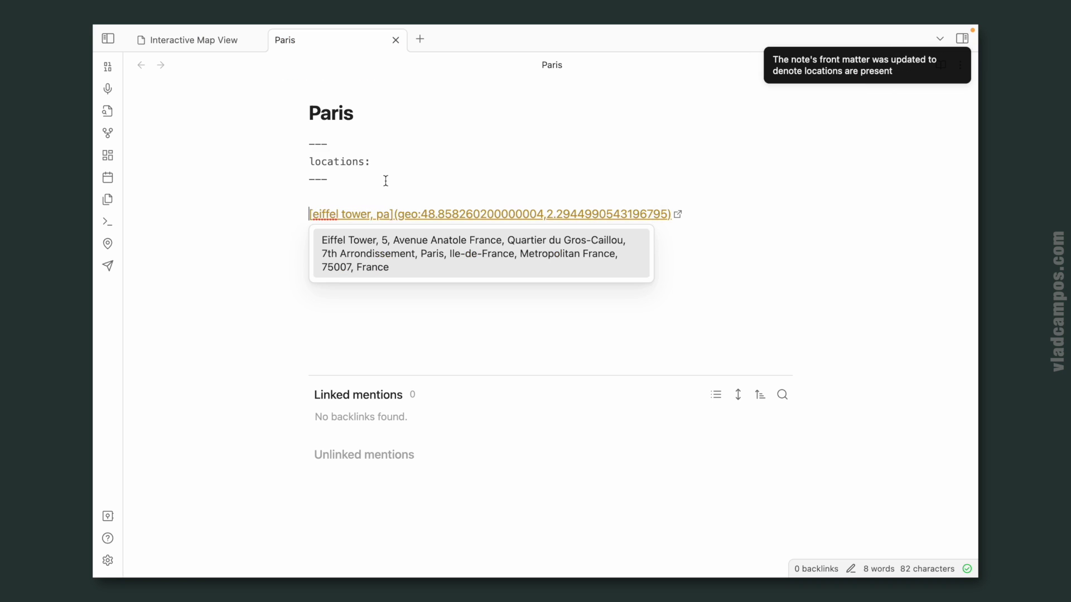
click(485, 303)
Change the text of the geolocation link in the Paris note to "Eiffel Tower"
mouse_move(421, 216)
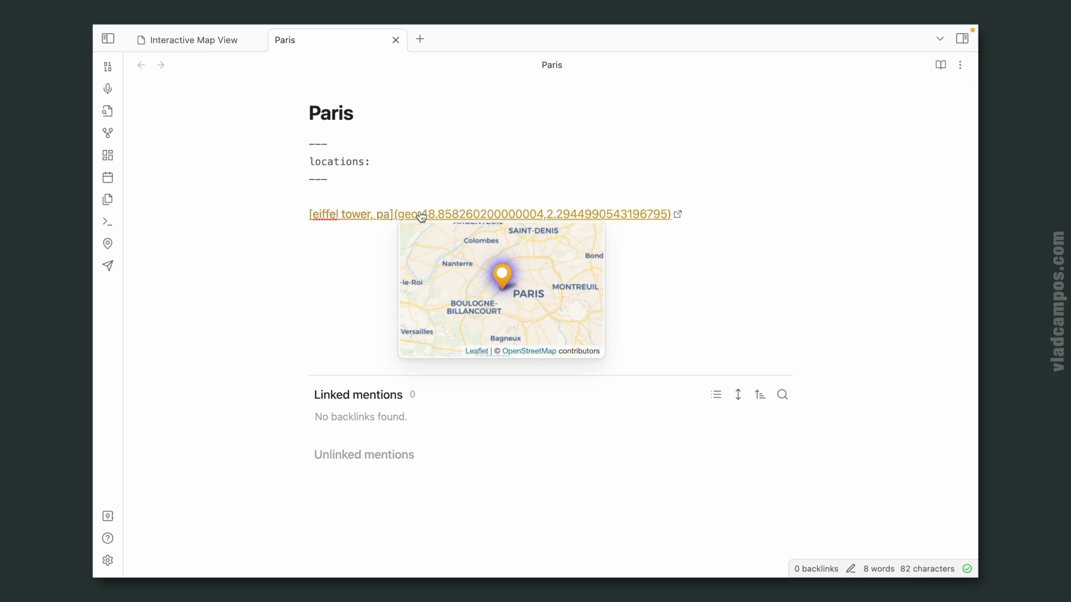
text(Eiffel Tower)
click(819, 240)
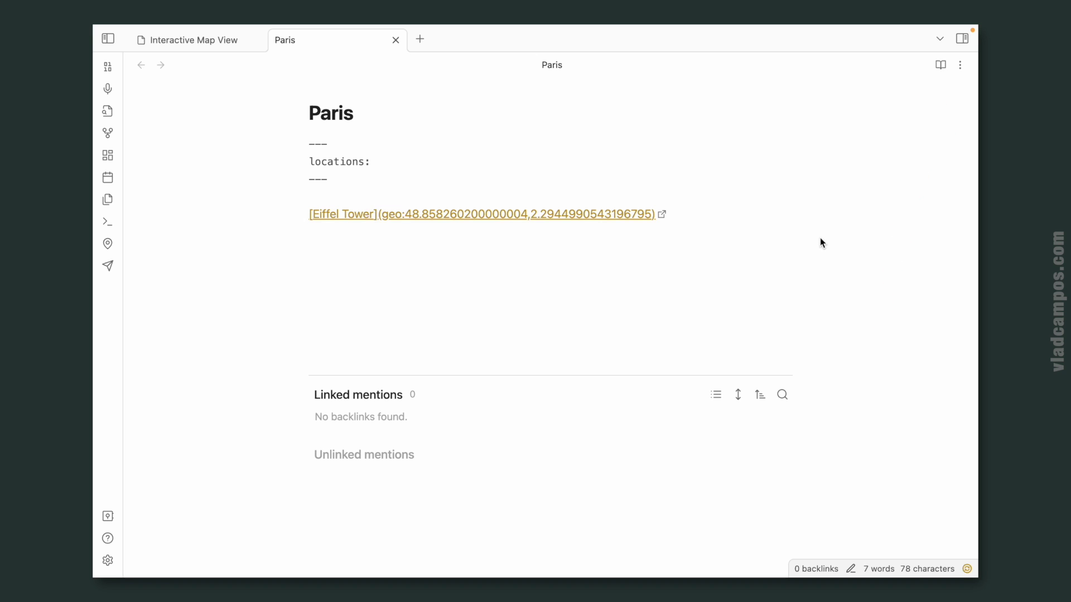
Preview the Eiffel Tower link in reading view and check its marker on the interactive map
click(946, 66)
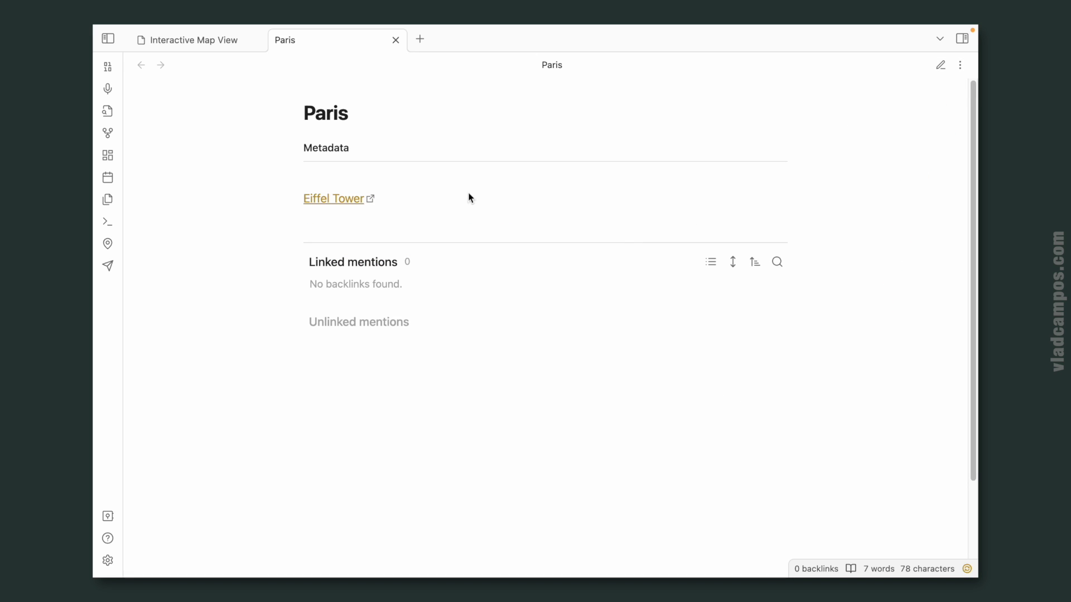
mouse_move(353, 205)
click(202, 41)
mouse_move(473, 244)
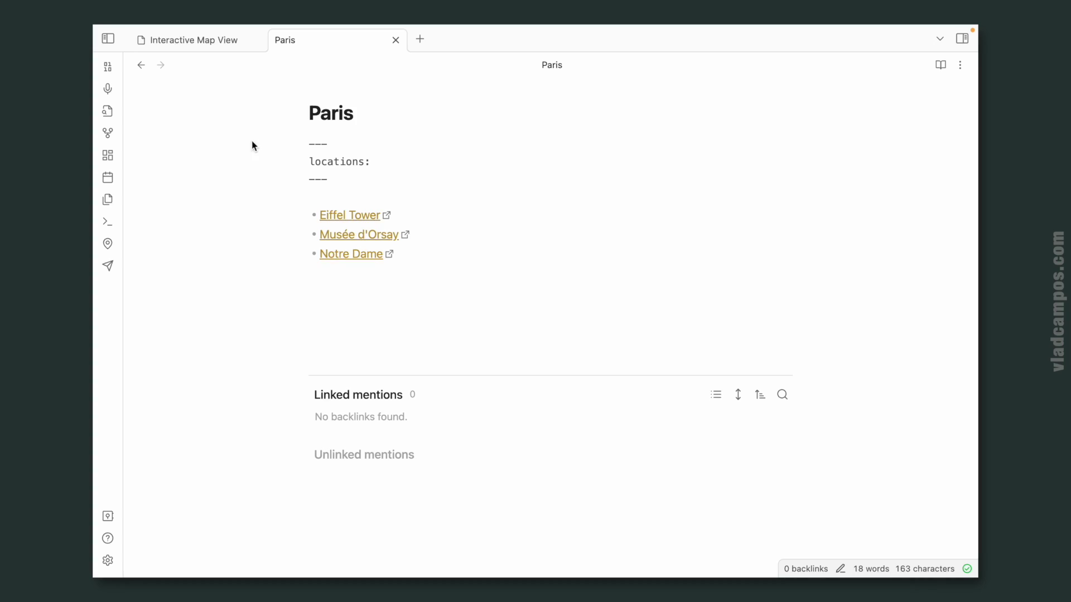
Frame the interactive map on the Paris and Versailles markers and copy that view as a Map View code block
click(222, 41)
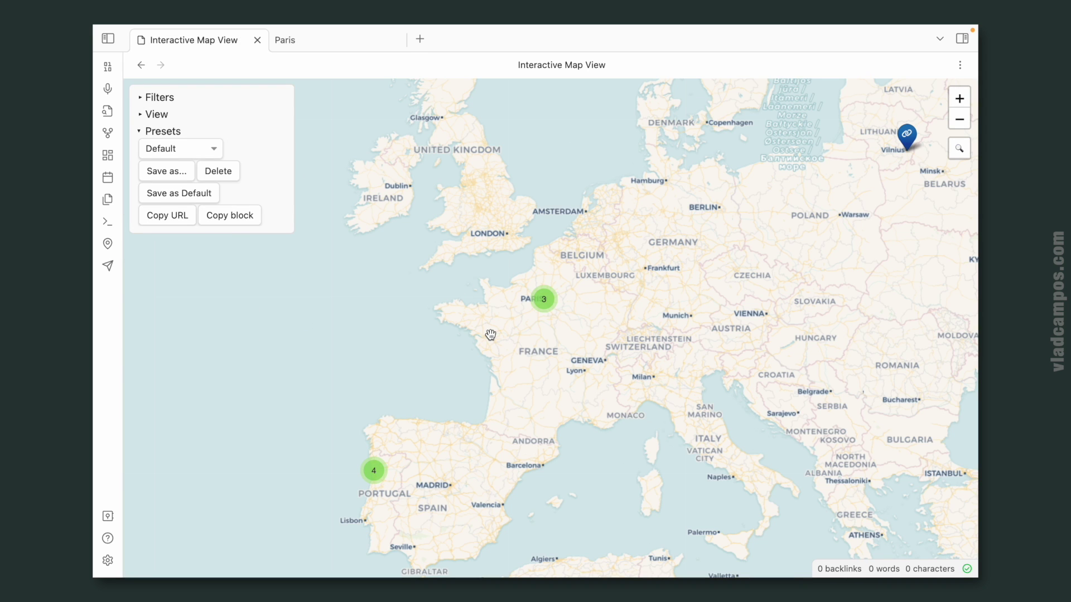
scroll(529, 333, up, 2)
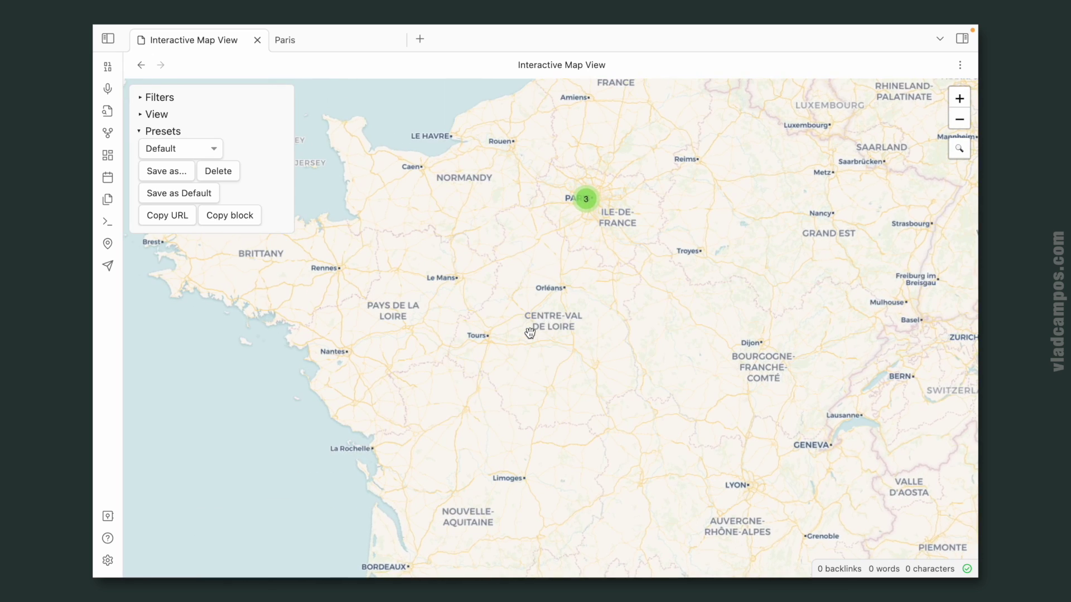
scroll(586, 277, up, 1)
scroll(623, 211, up, 3)
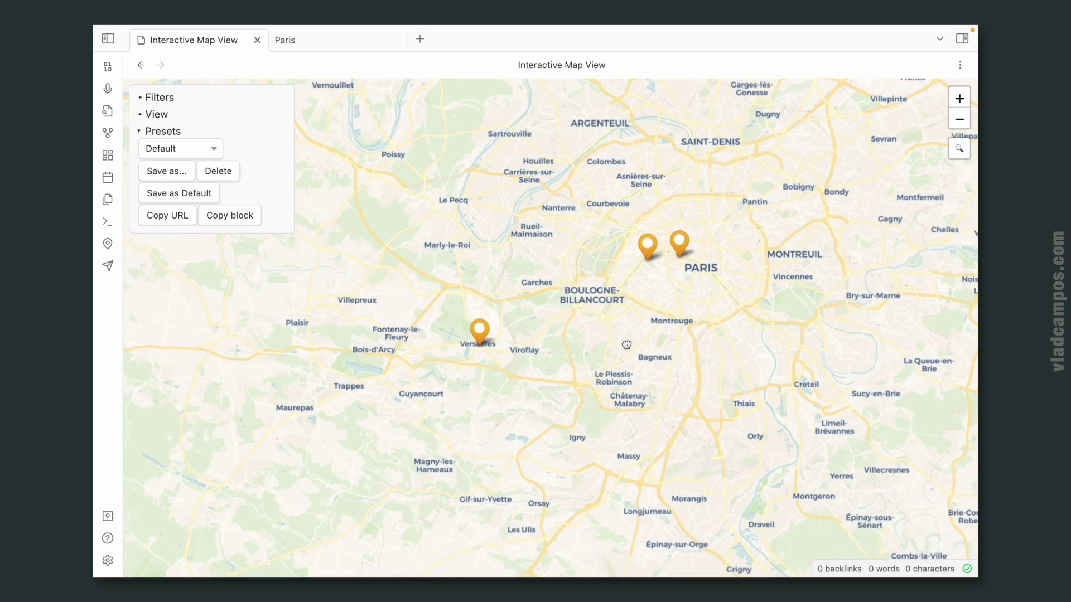
drag(629, 346, 612, 342)
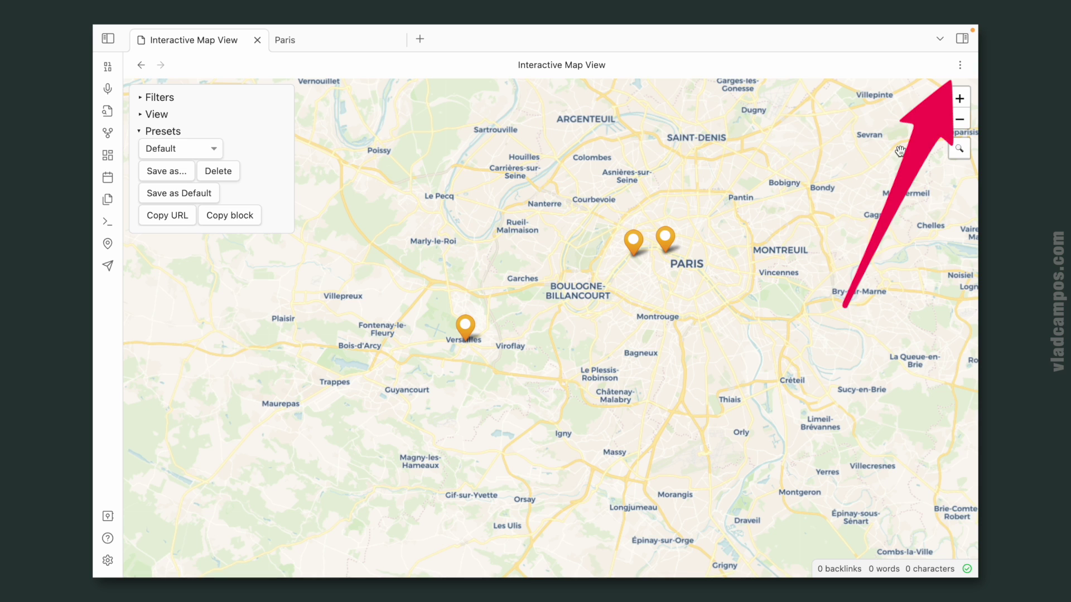
click(960, 65)
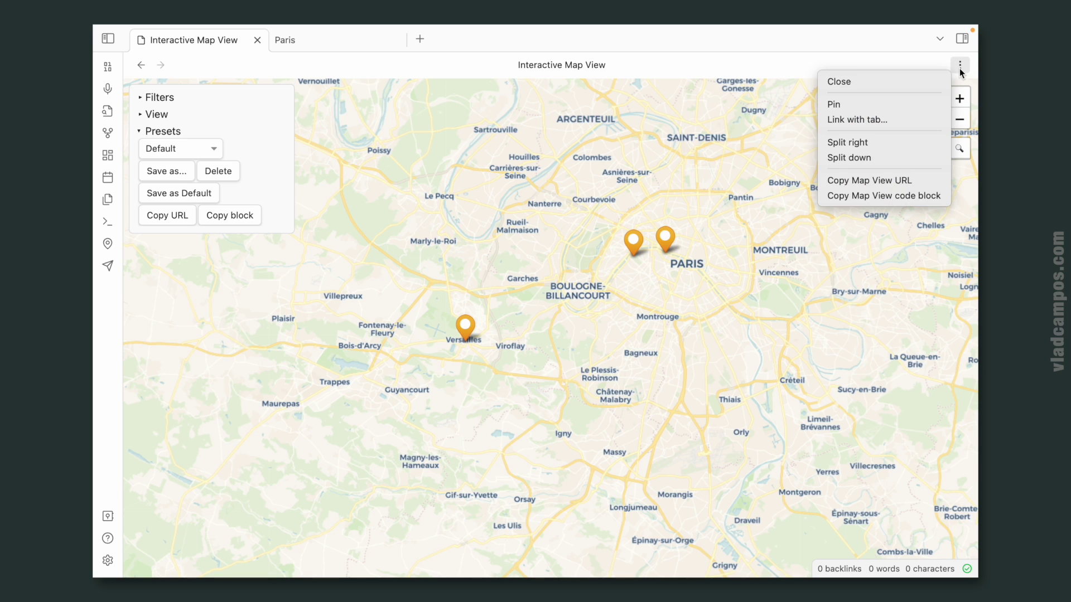
click(908, 200)
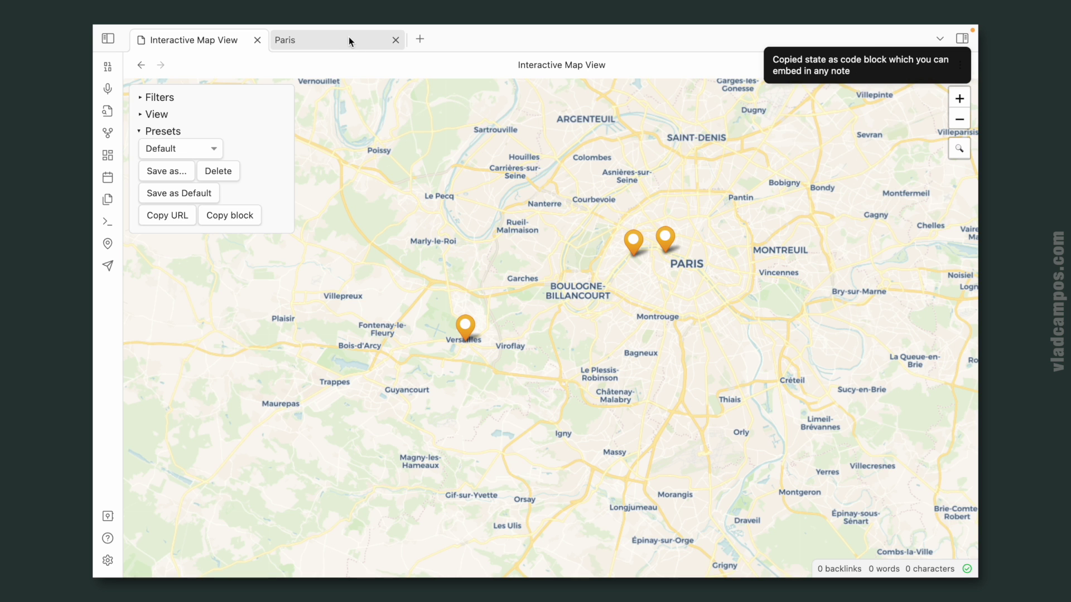
Embed the copied map view code block in the Paris note below the list of locations
click(349, 39)
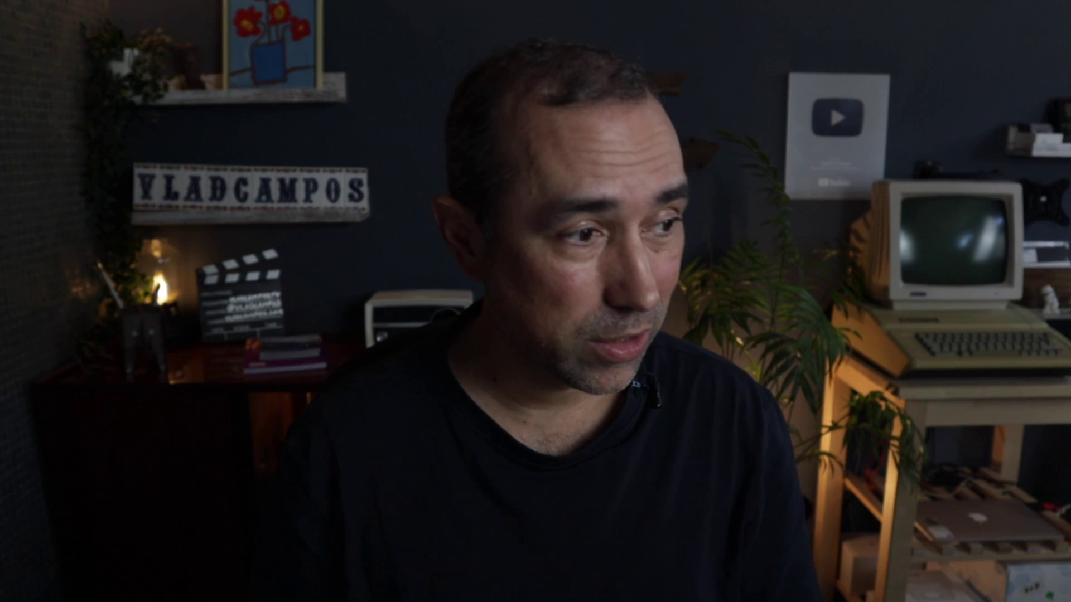
key(super+v)
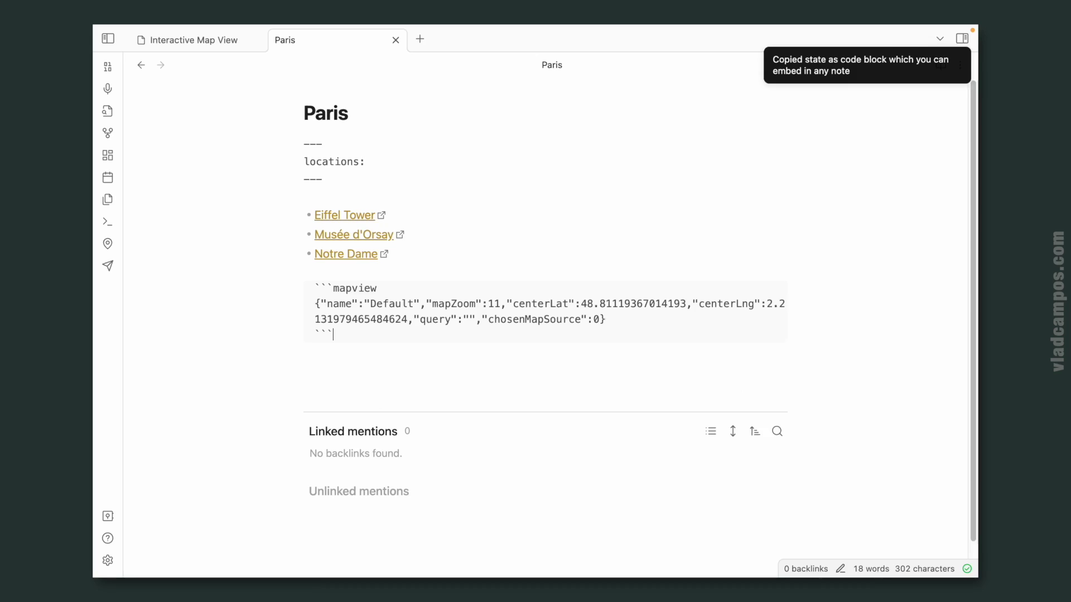
key(Return)
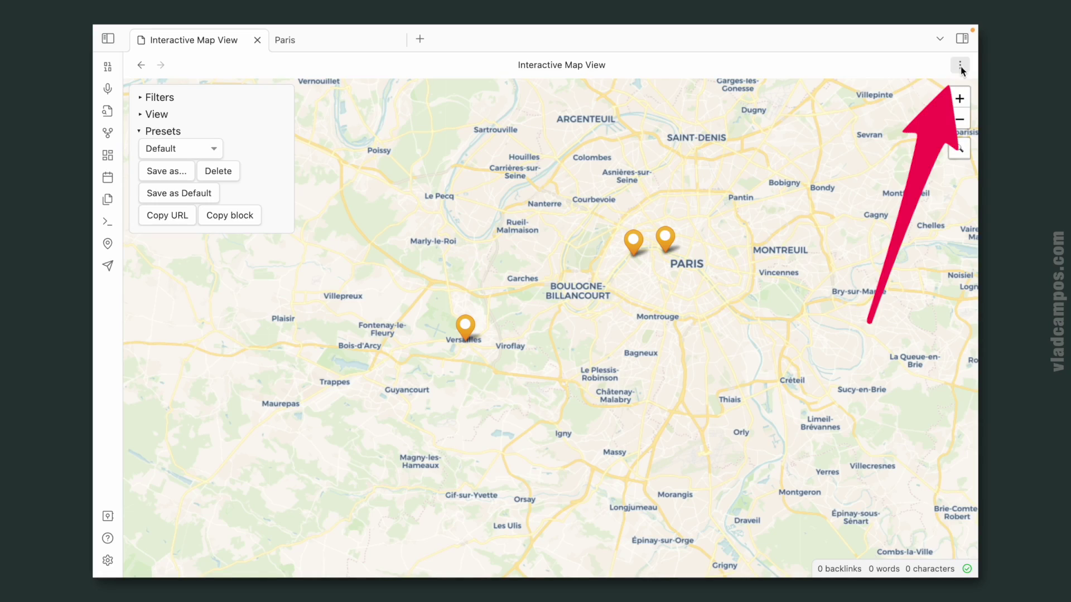
Copy the Map View URL, add it as a link titled "Map" below the embedded map in the Paris note, and open the link
click(960, 66)
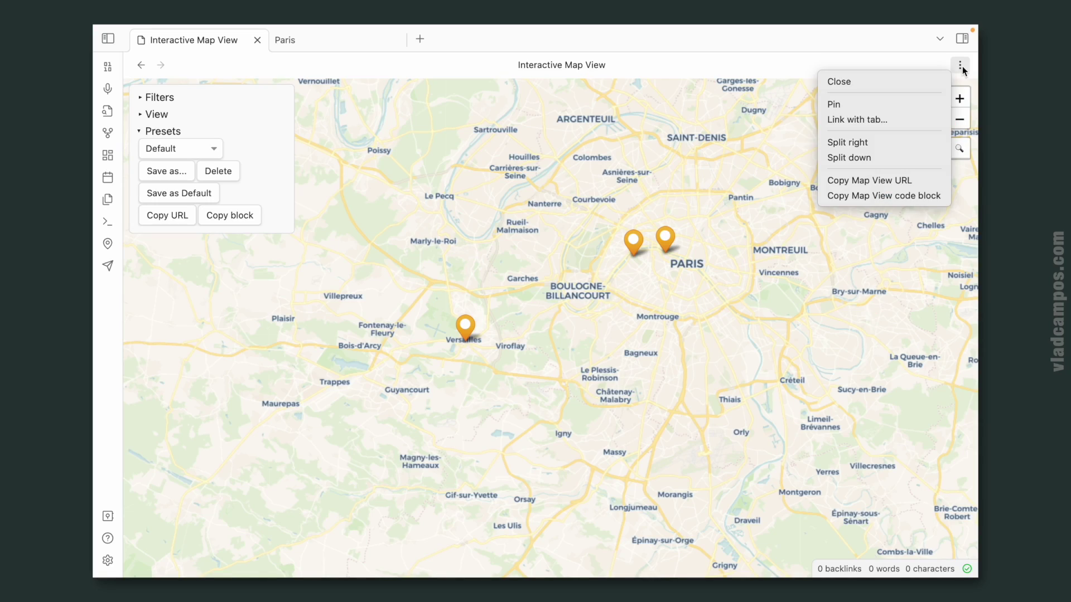
click(926, 179)
click(341, 49)
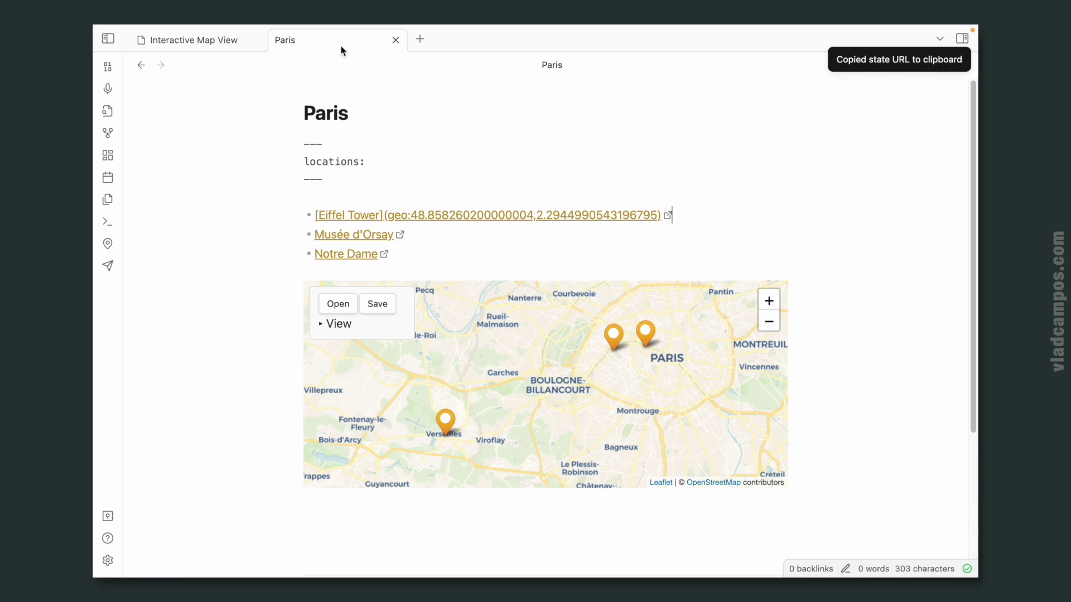
click(430, 518)
key(Return)
scroll(640, 328, down, 1)
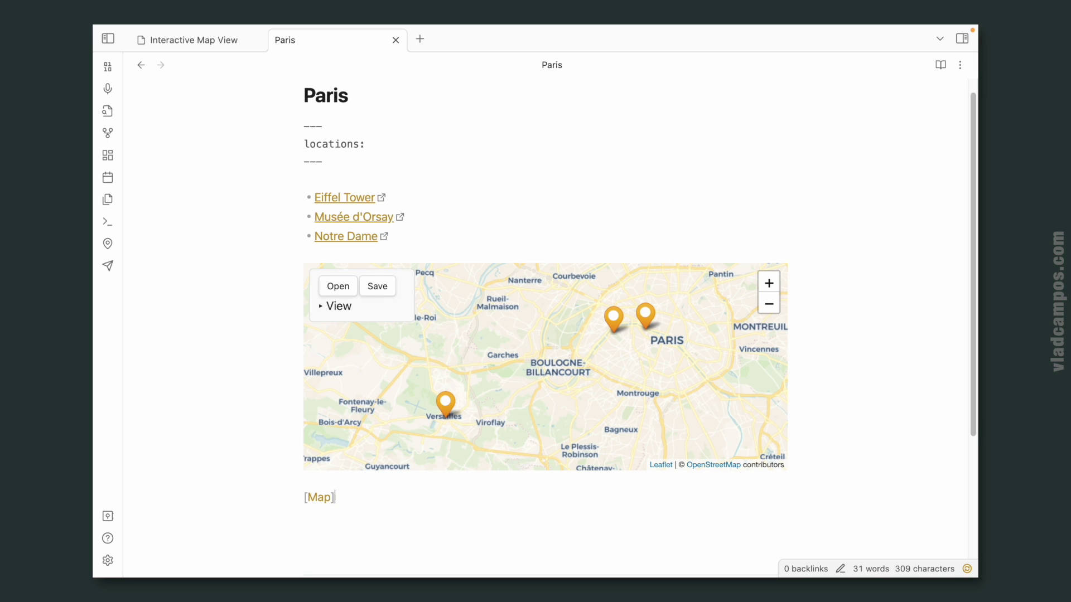
key(ctrl+v)
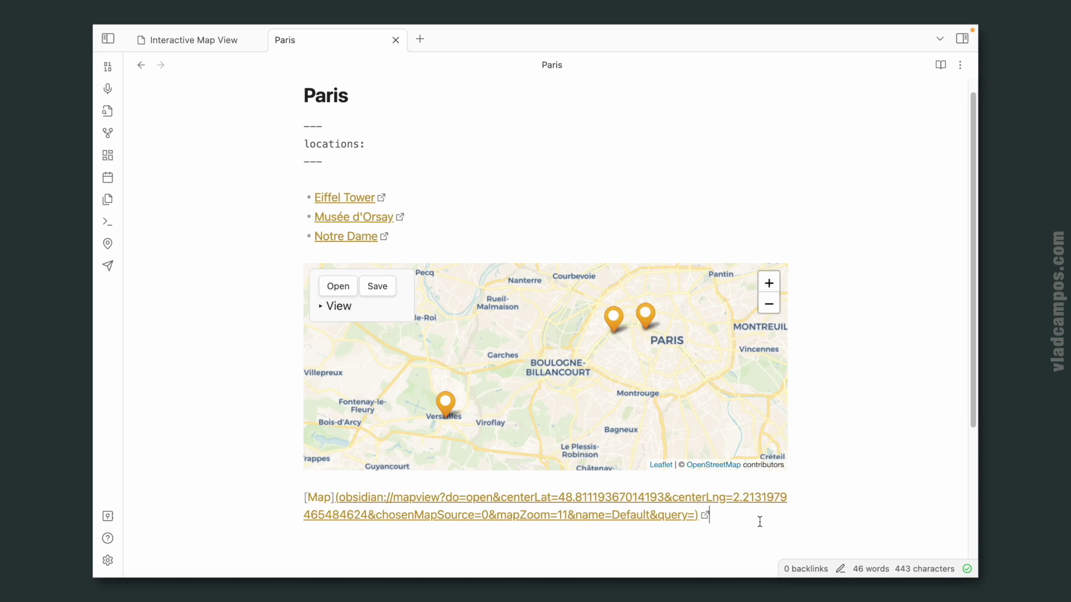
key(Return)
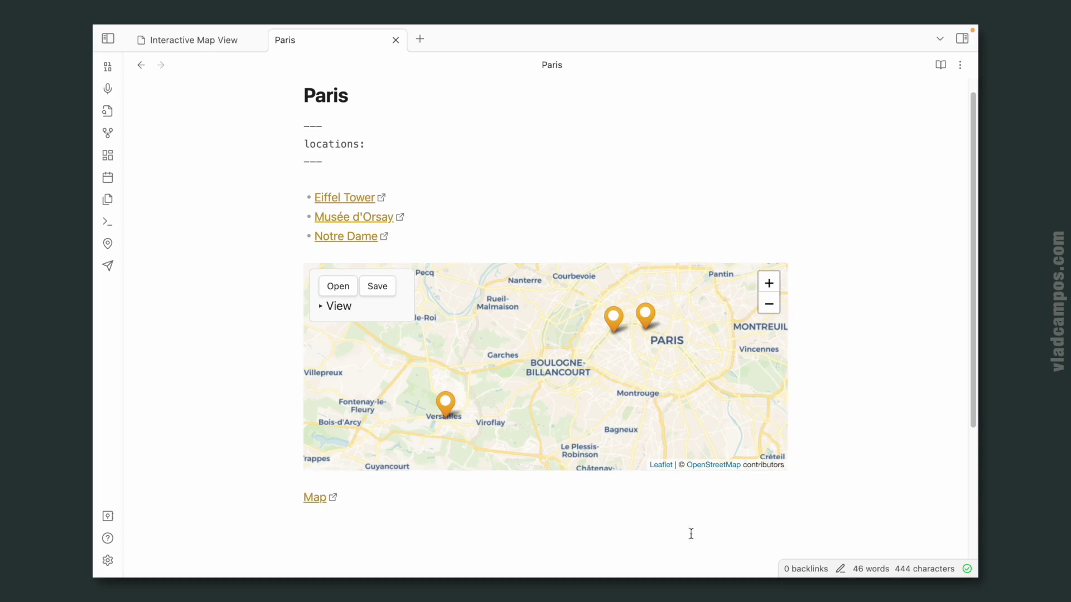
click(321, 502)
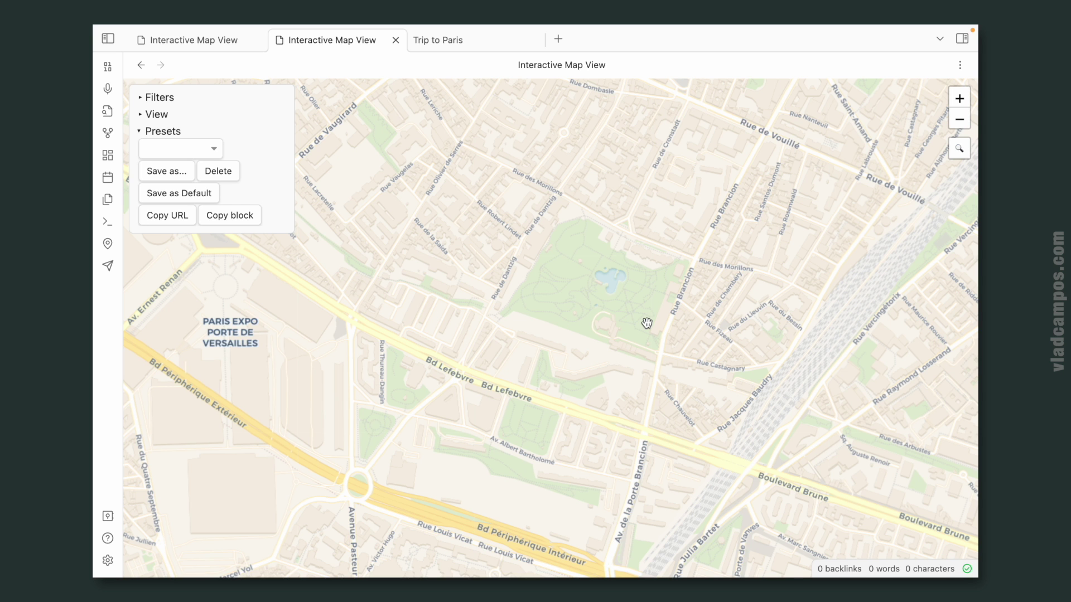
Copy the geolocation of the park north of Bd Lefebvre as front matter and paste it into the Trip to Paris note
drag(557, 340, 496, 338)
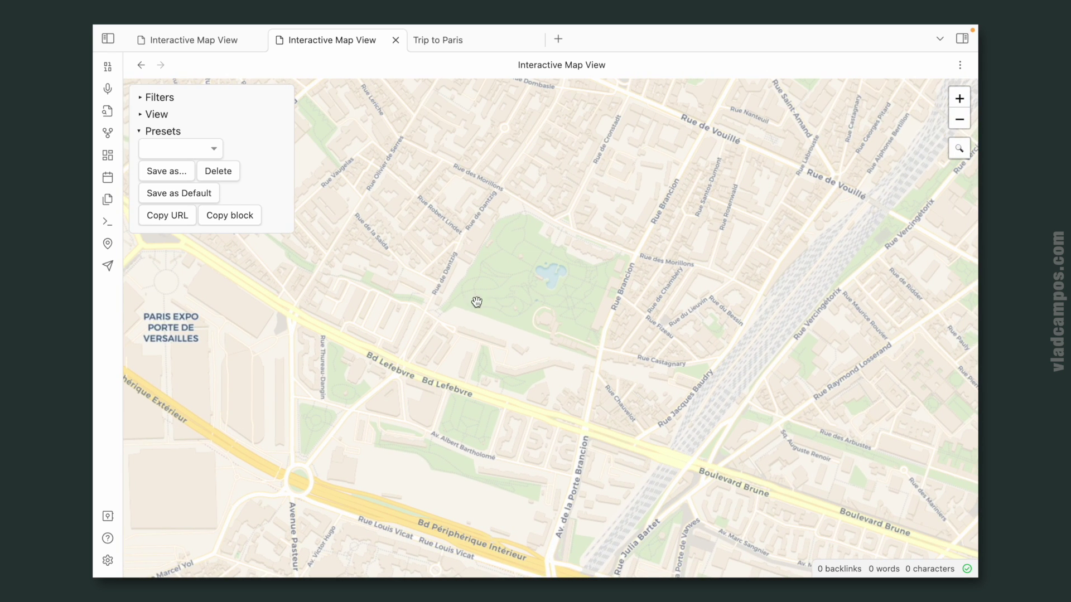
right_click(543, 282)
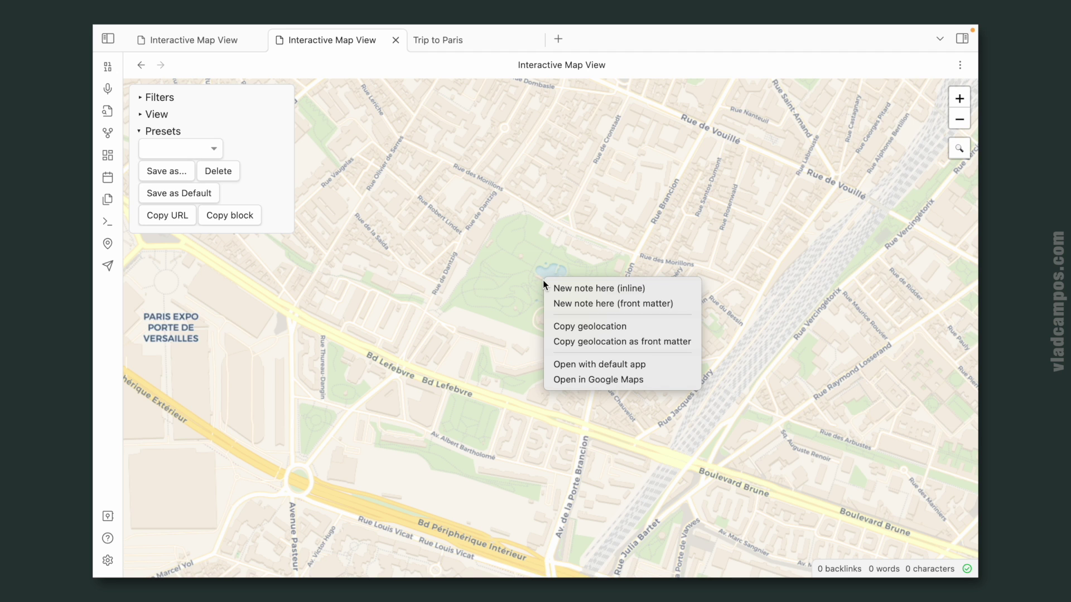
click(628, 344)
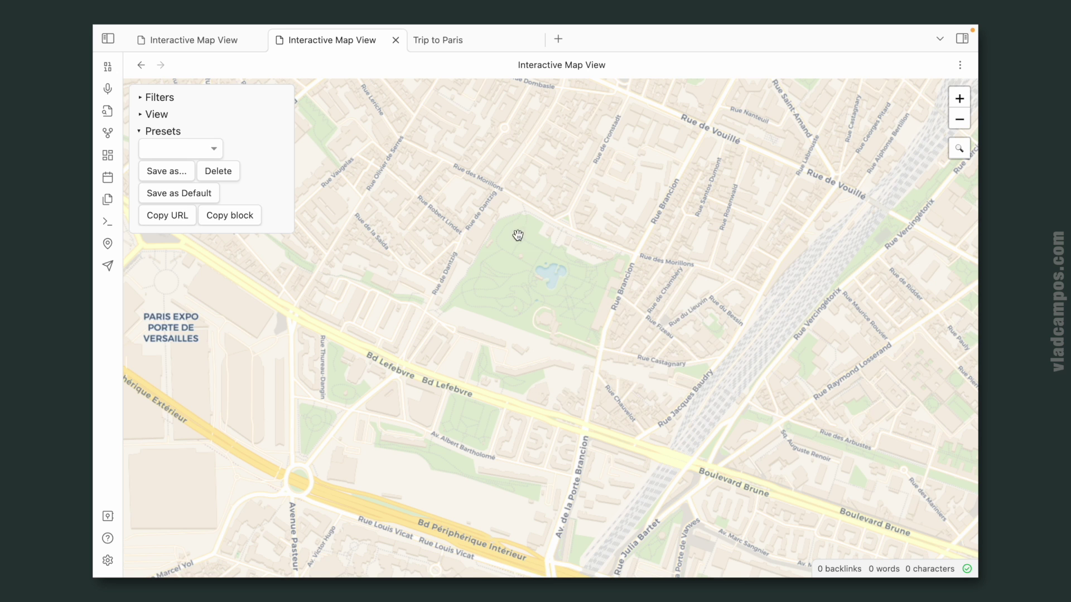
click(475, 47)
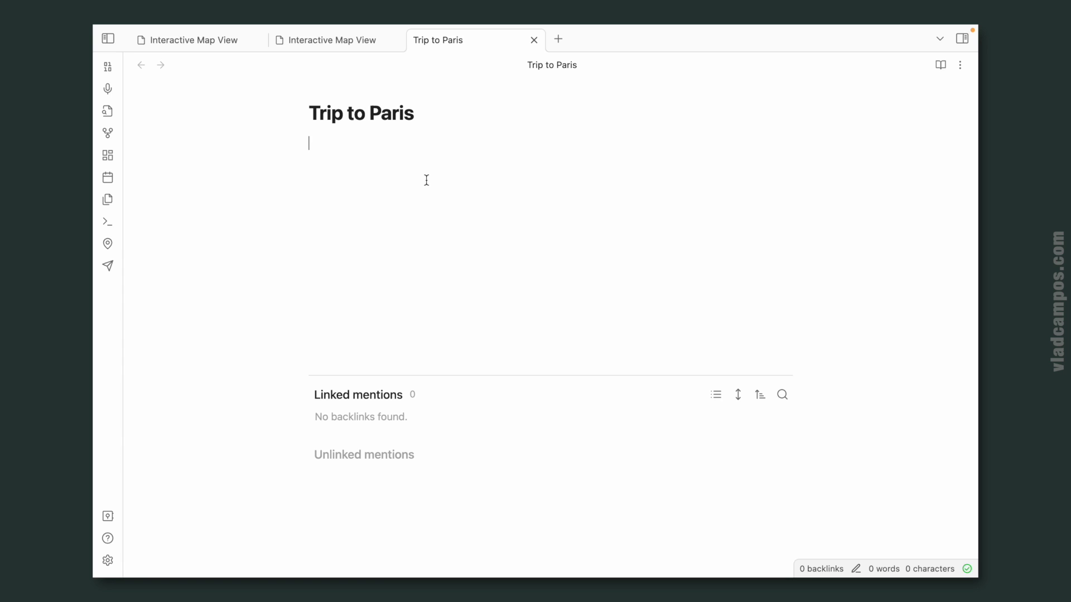
key(super+v)
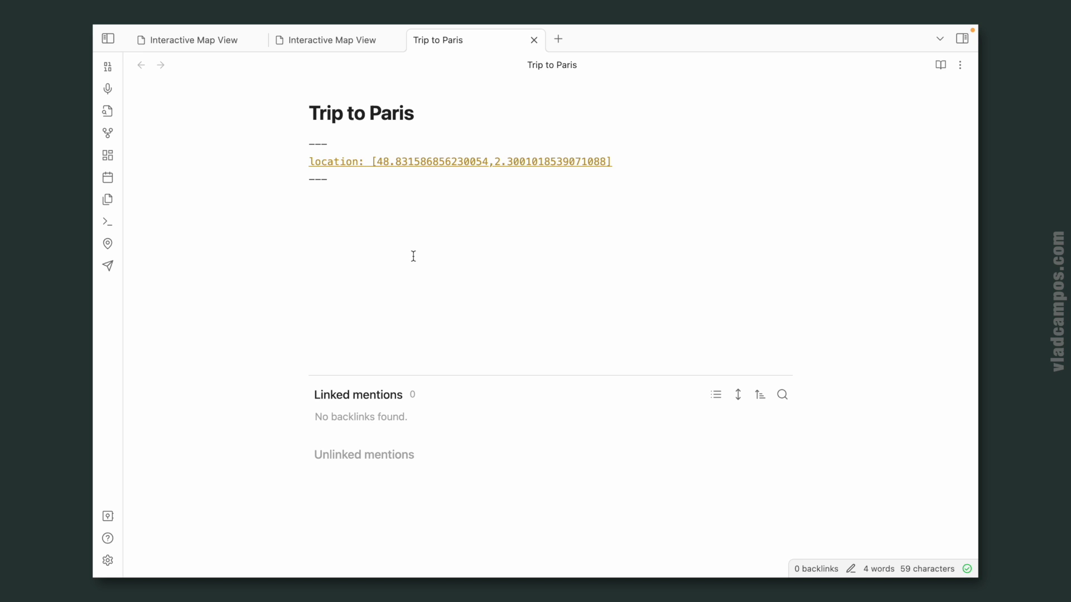
Return to the interactive map of Paris and open the note linked to the Versailles marker
click(192, 40)
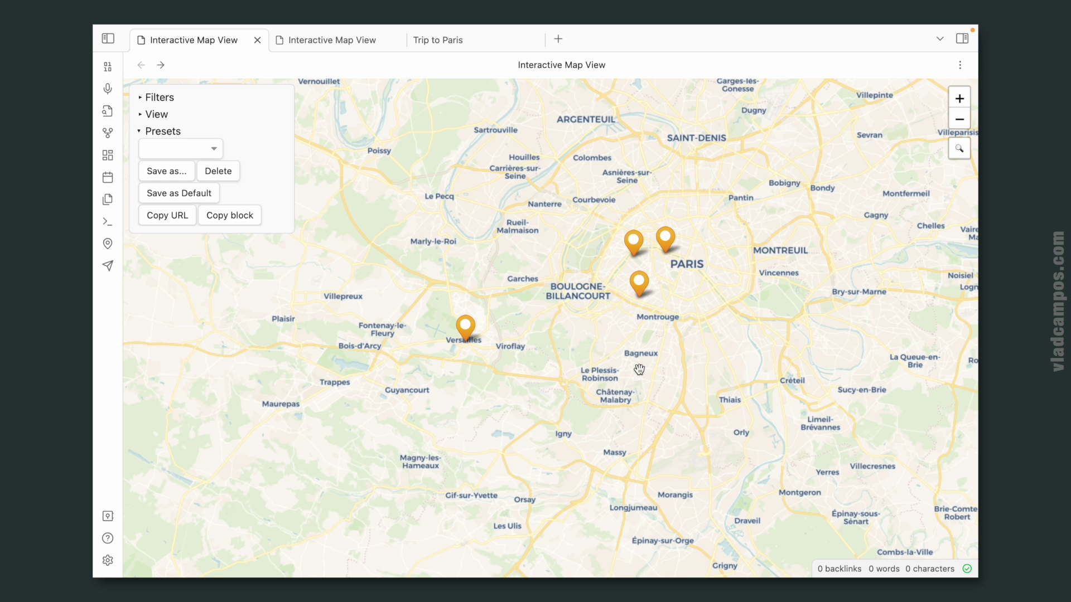
click(465, 326)
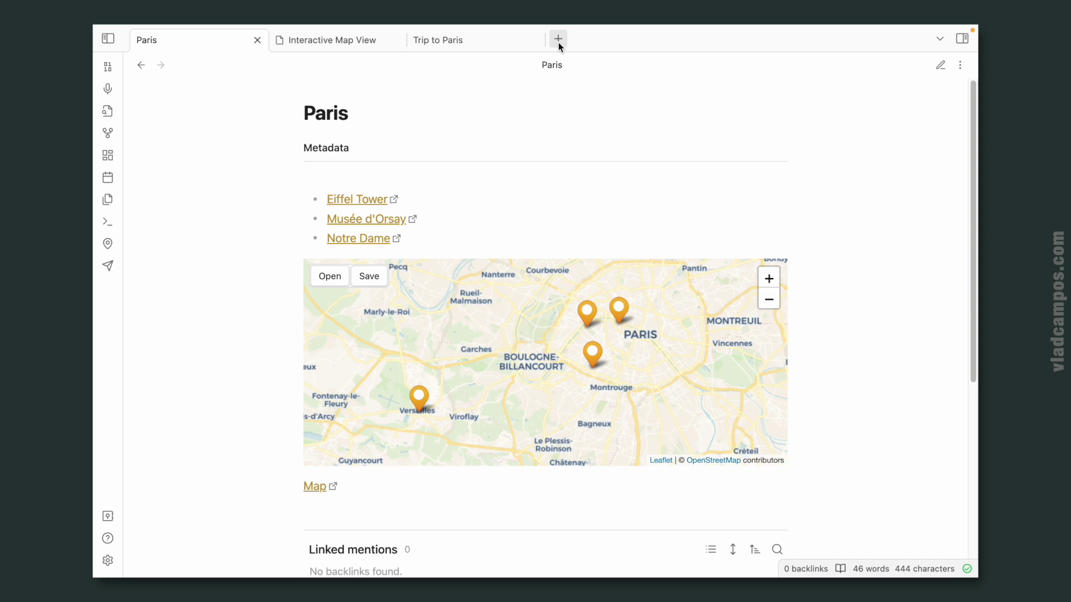
Create a new note and add a front matter block containing an empty "location: []" property
click(558, 41)
click(548, 305)
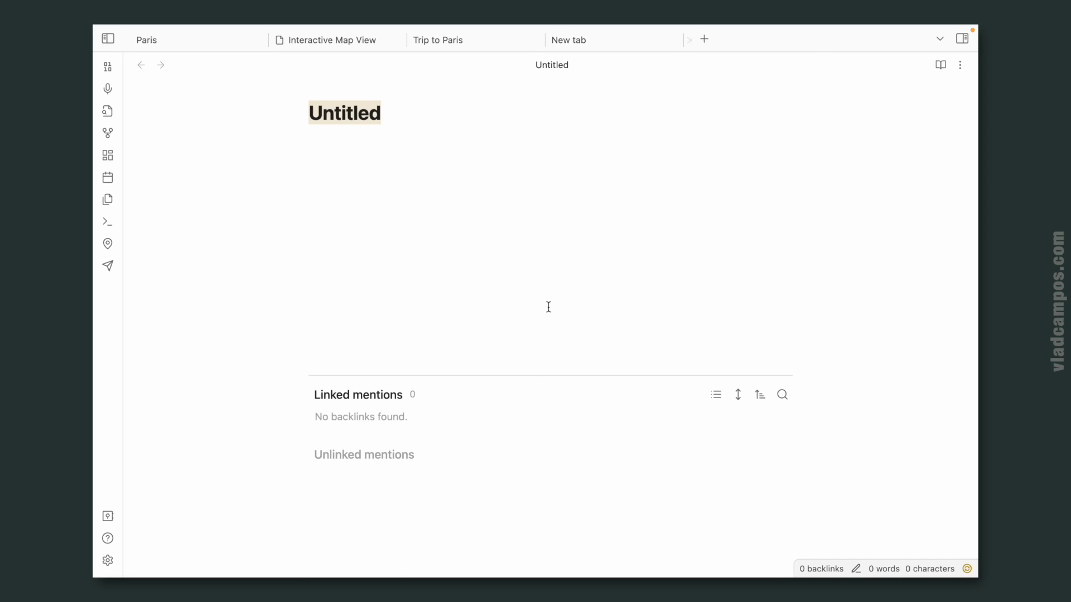
key(Return)
text(-8.6325189,12.06z?entry=ttu)
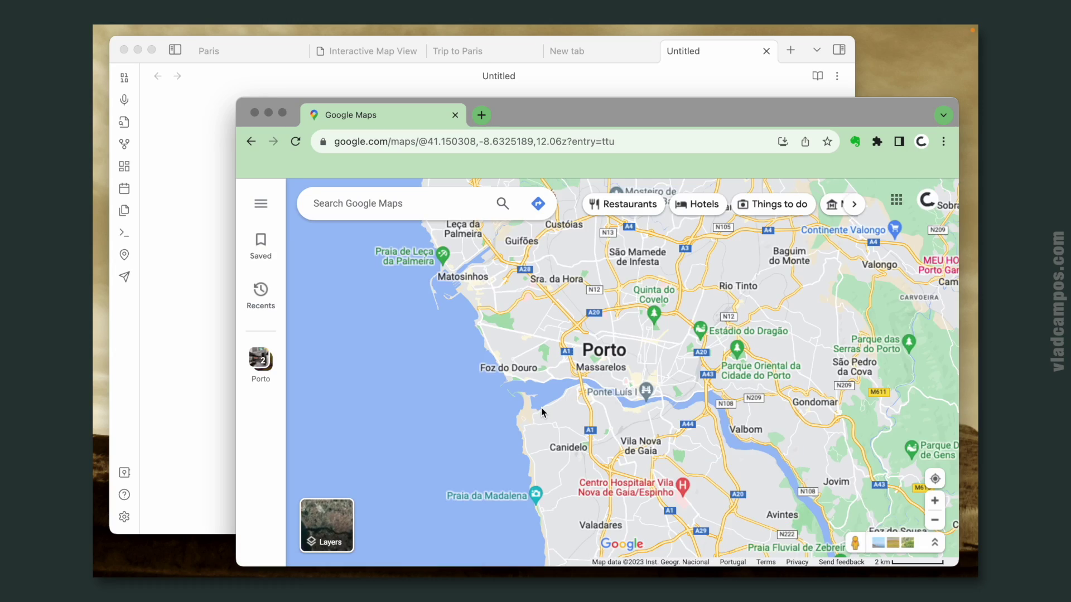
In Google Maps, centre Porto around the Luís I Bridge and copy the coordinates 41.1396878,-8.6184609 from the page address
scroll(541, 408, up, 3)
drag(659, 420, 561, 430)
click(574, 396)
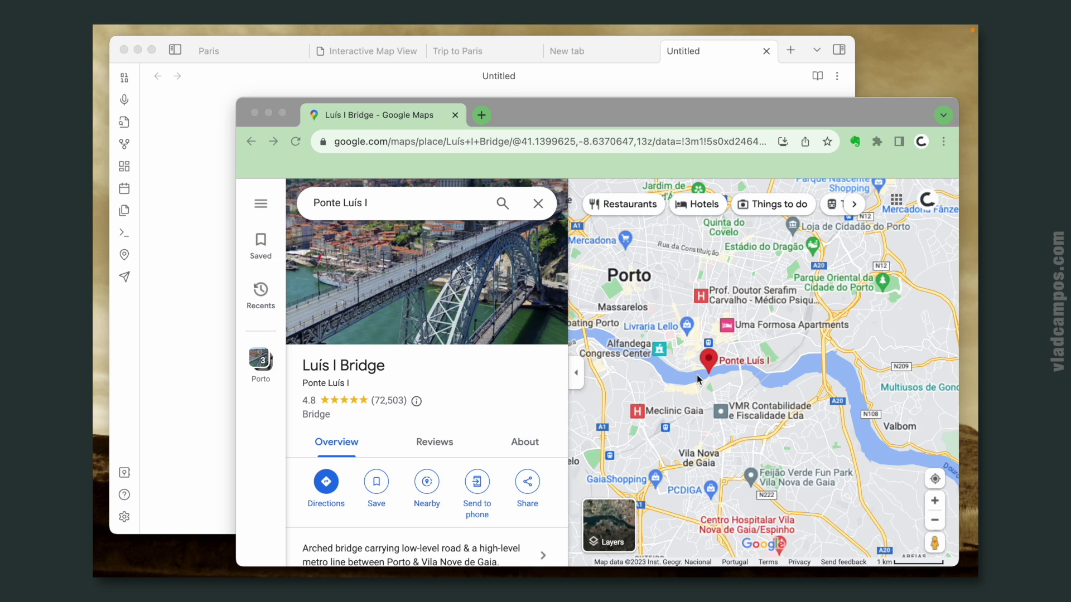
scroll(697, 378, up, 2)
scroll(697, 380, up, 2)
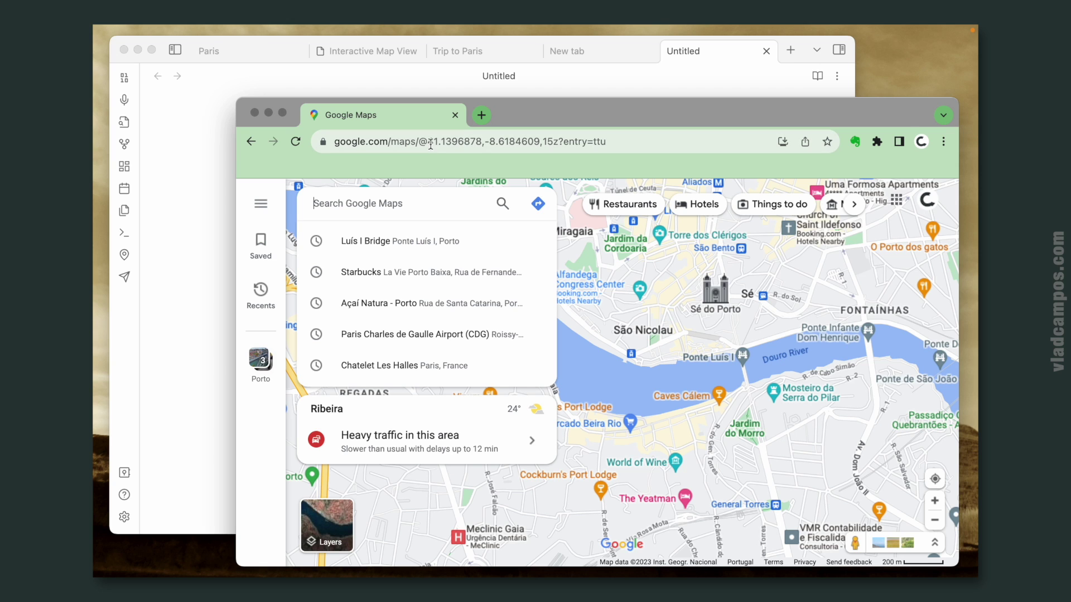
drag(429, 143, 552, 143)
key(super+c)
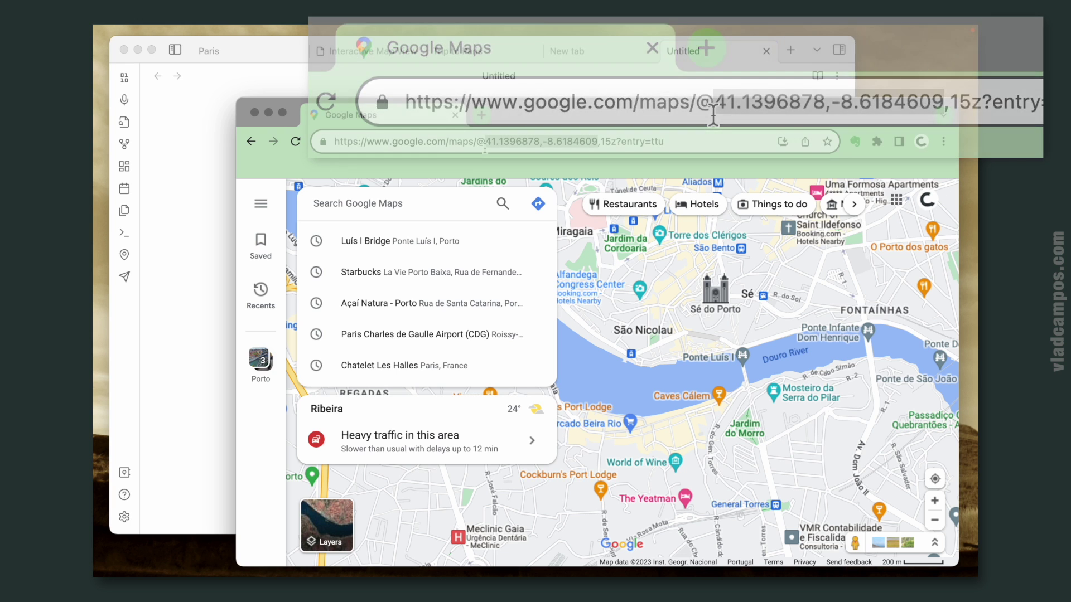
Switch back to Obsidian and paste the copied coordinates between the brackets of the new note's location property
click(200, 203)
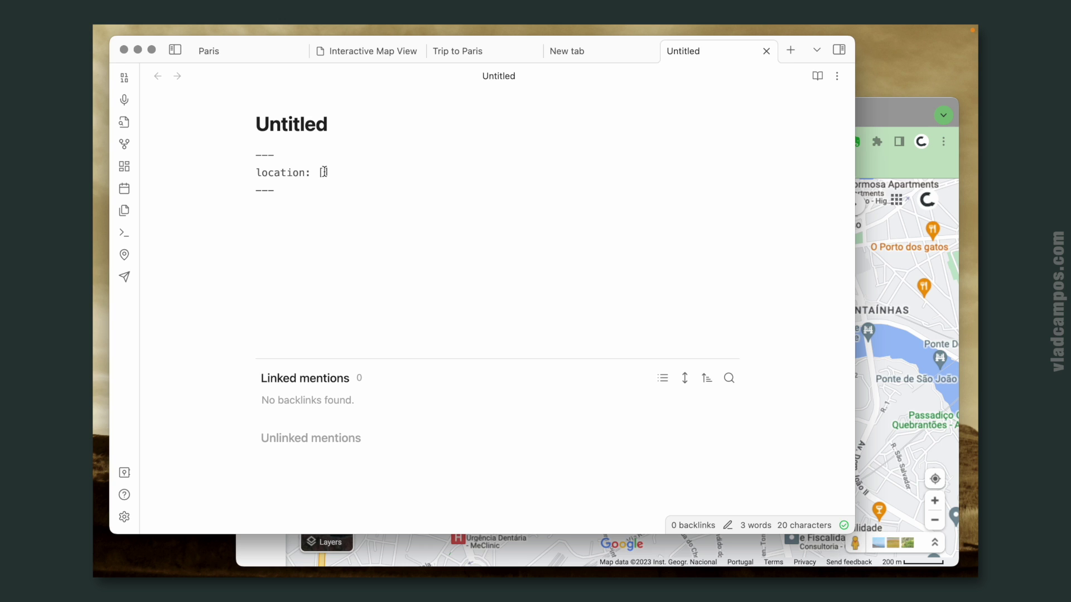
key(super+v)
mouse_move(397, 178)
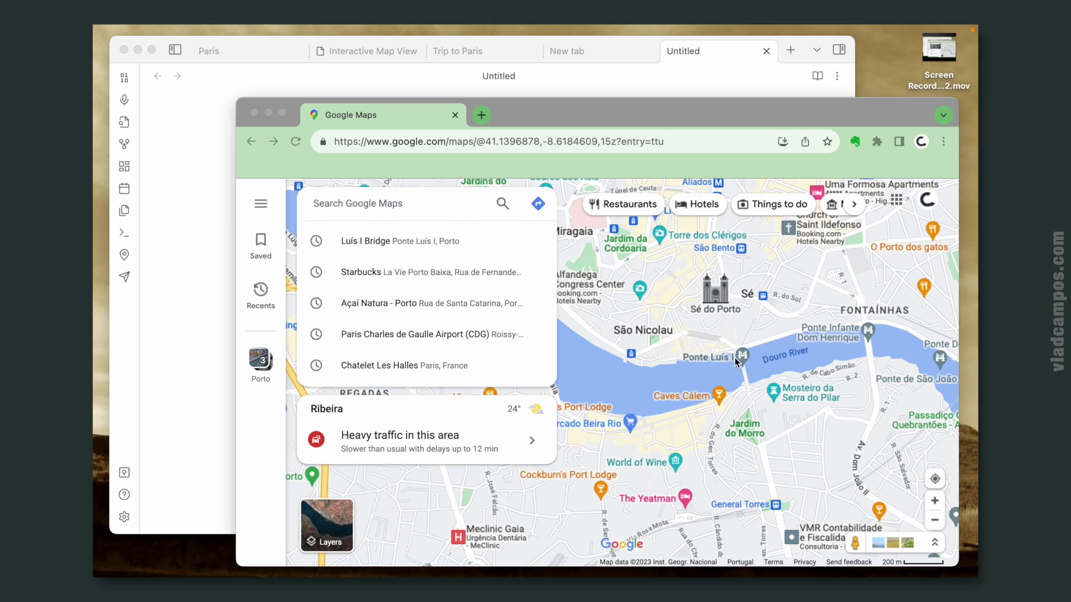
Copy the Luís I Bridge coordinates 41.1401322,-8.613987 from Google Maps and add an inline geolocation link named "Luis I Bridge" below the note's front matter
click(737, 359)
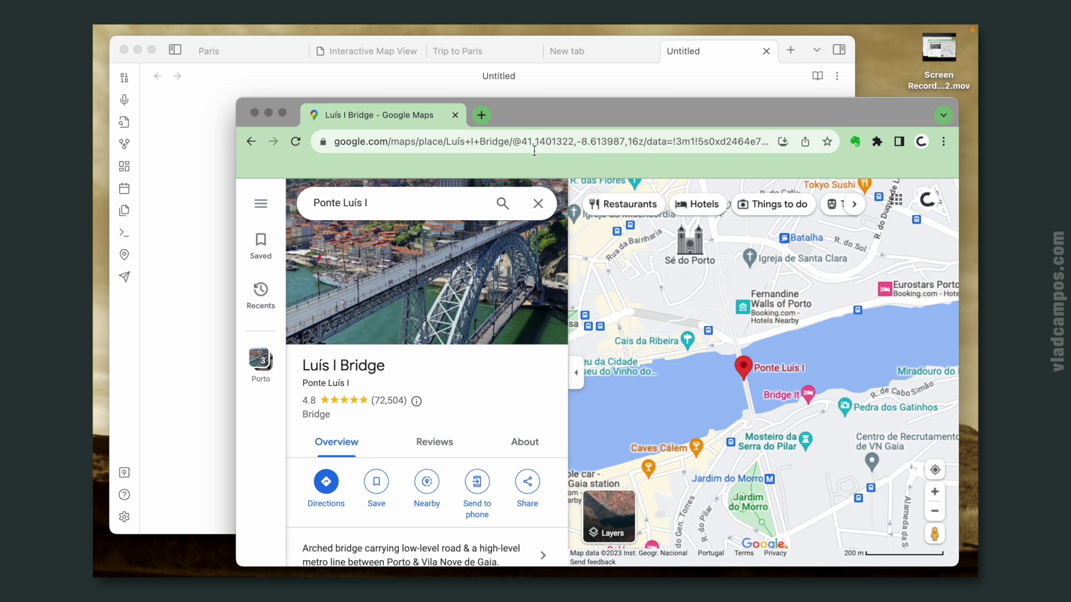
click(531, 141)
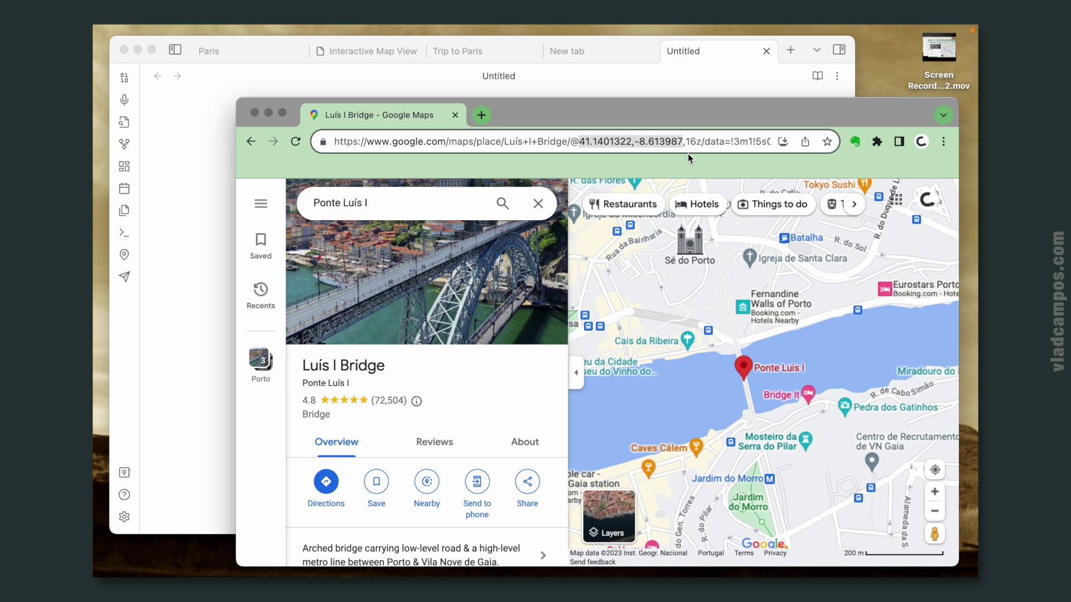
click(195, 225)
key(cmd+p)
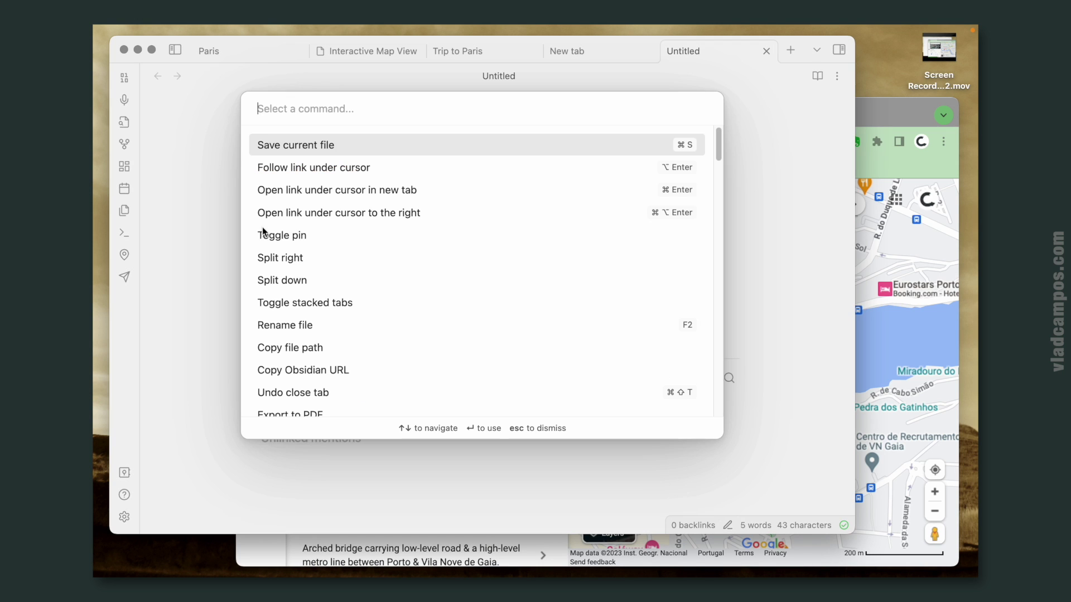
text(map)
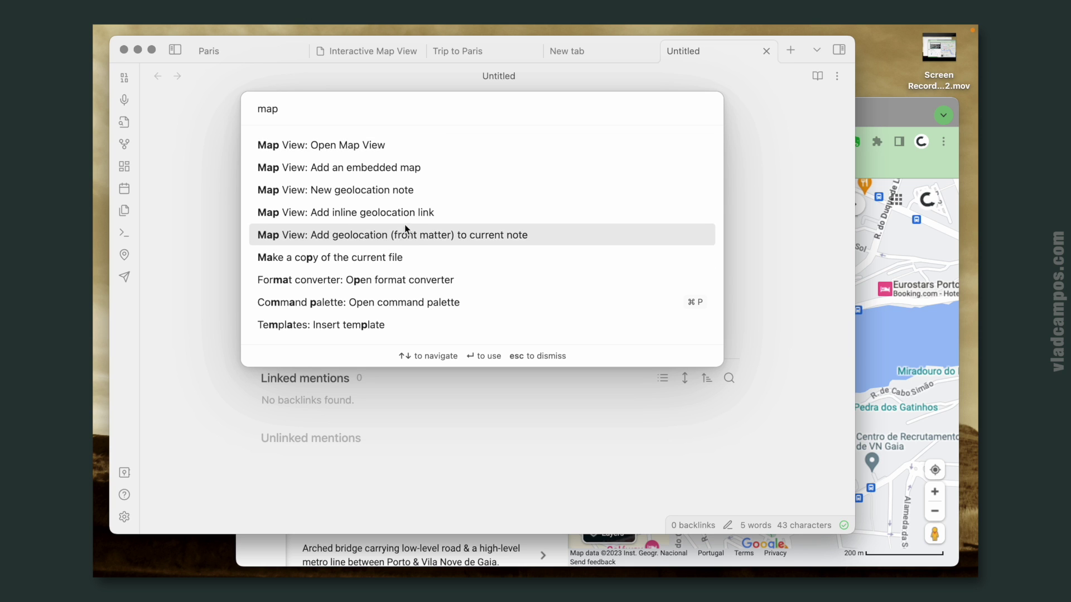
click(456, 214)
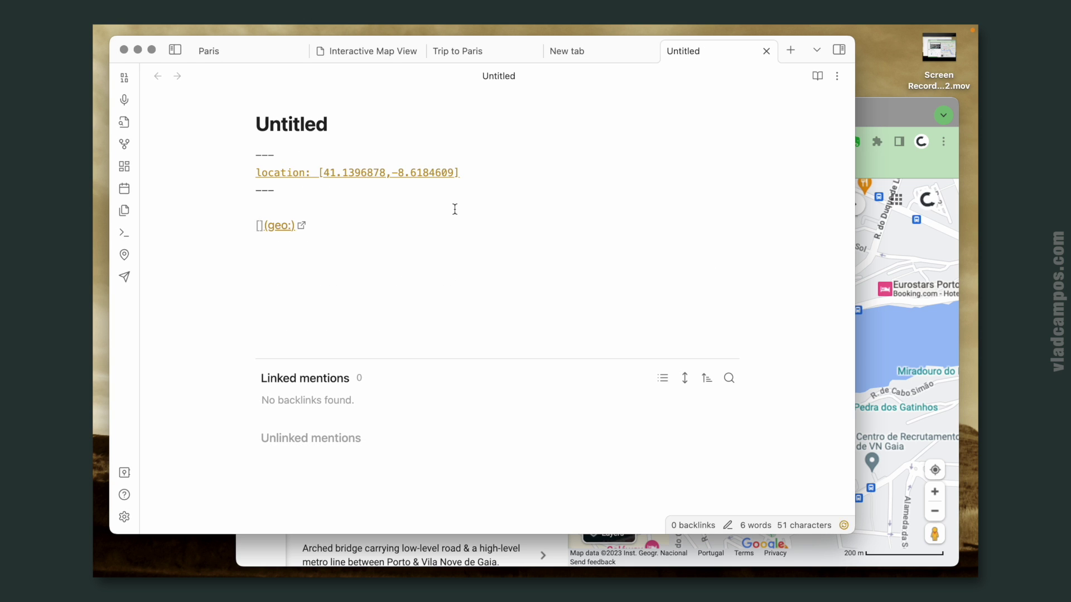
text(Luis I Bridge)
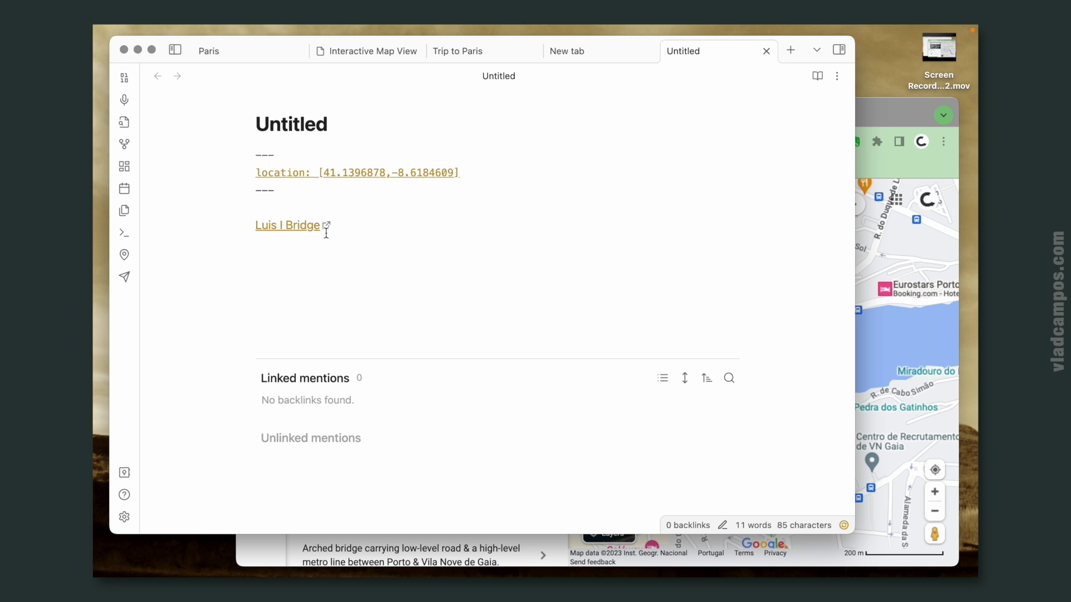
mouse_move(292, 236)
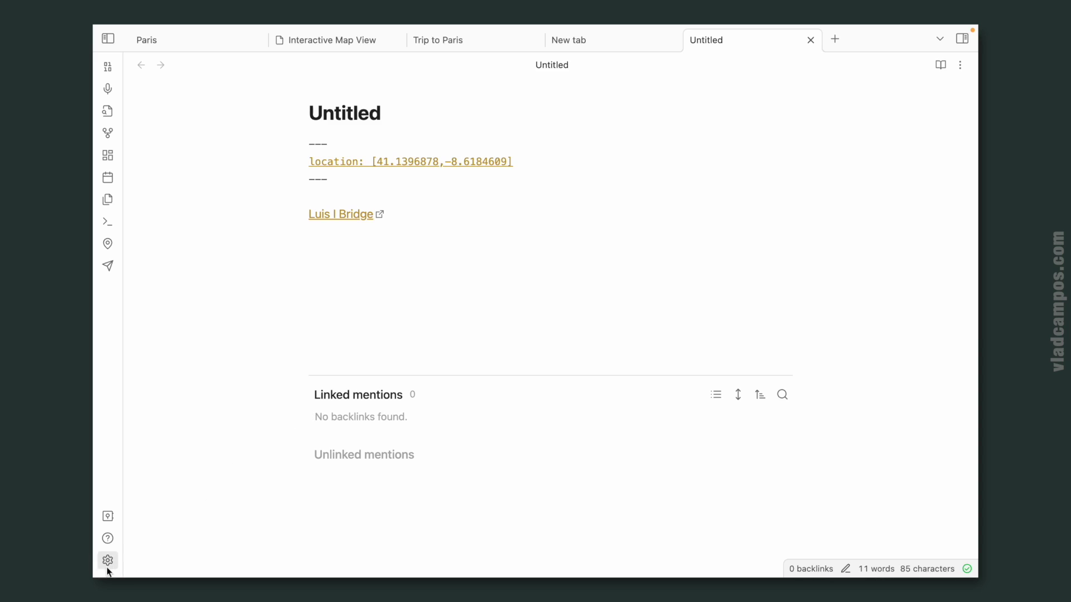
Open the settings of the Map View community plugin and look through its options
click(107, 561)
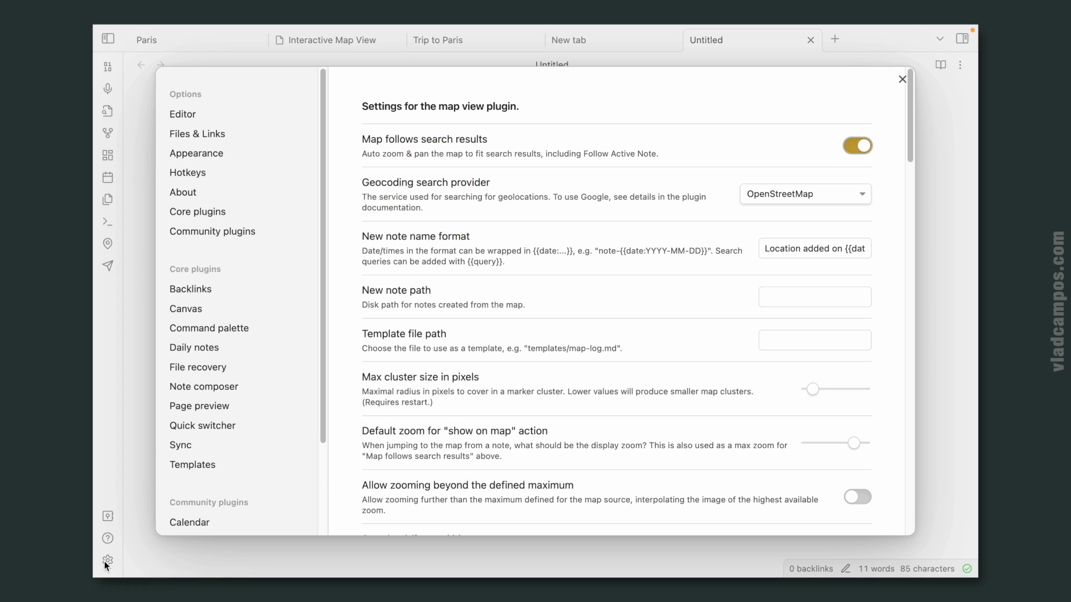
click(242, 237)
scroll(600, 377, down, 5)
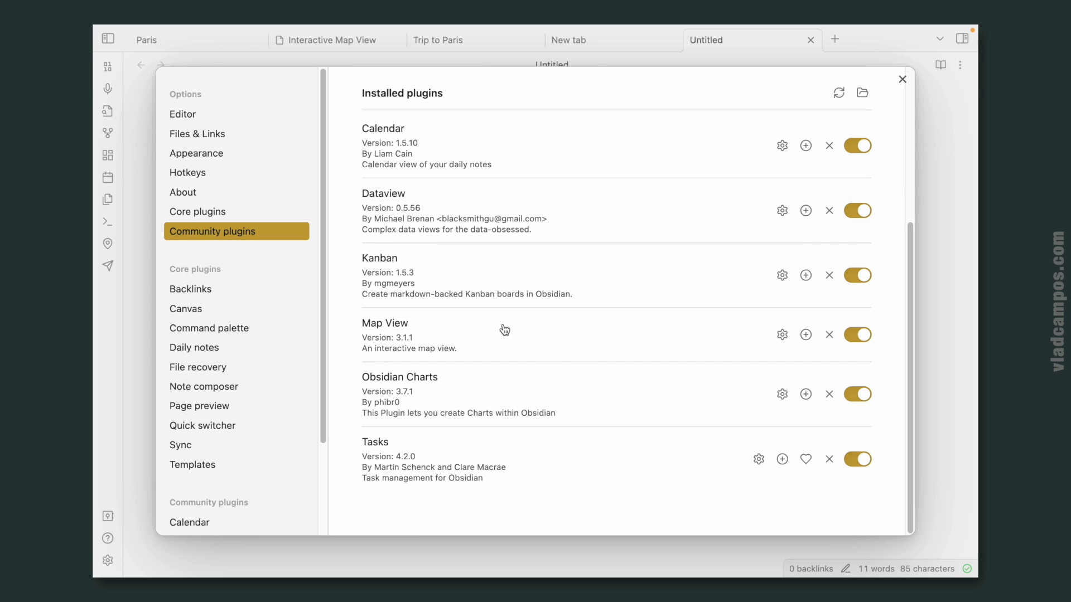
click(783, 335)
scroll(644, 357, down, 5)
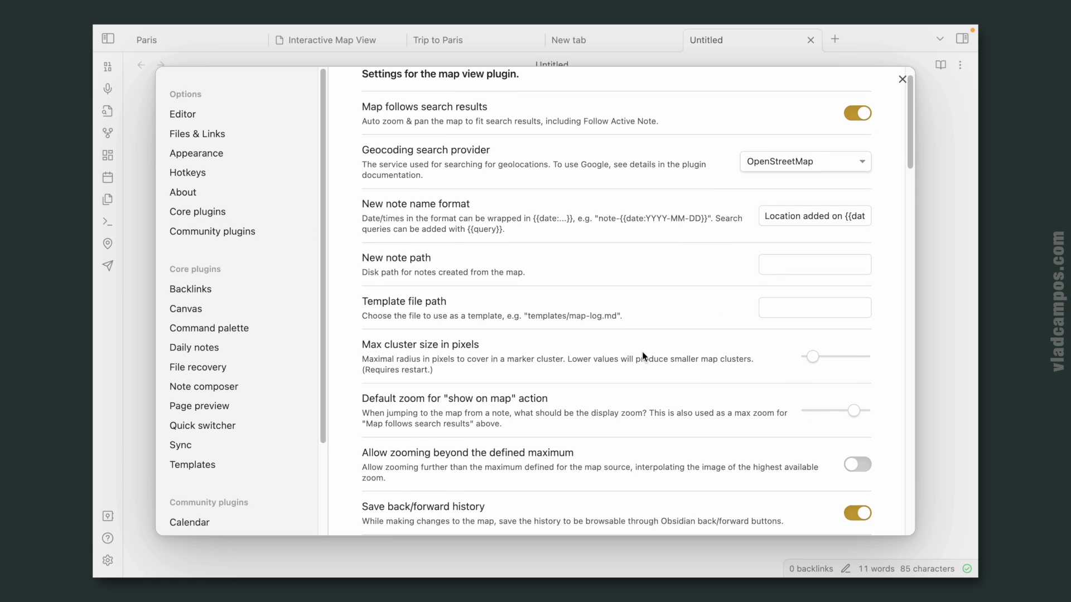
scroll(644, 356, down, 1)
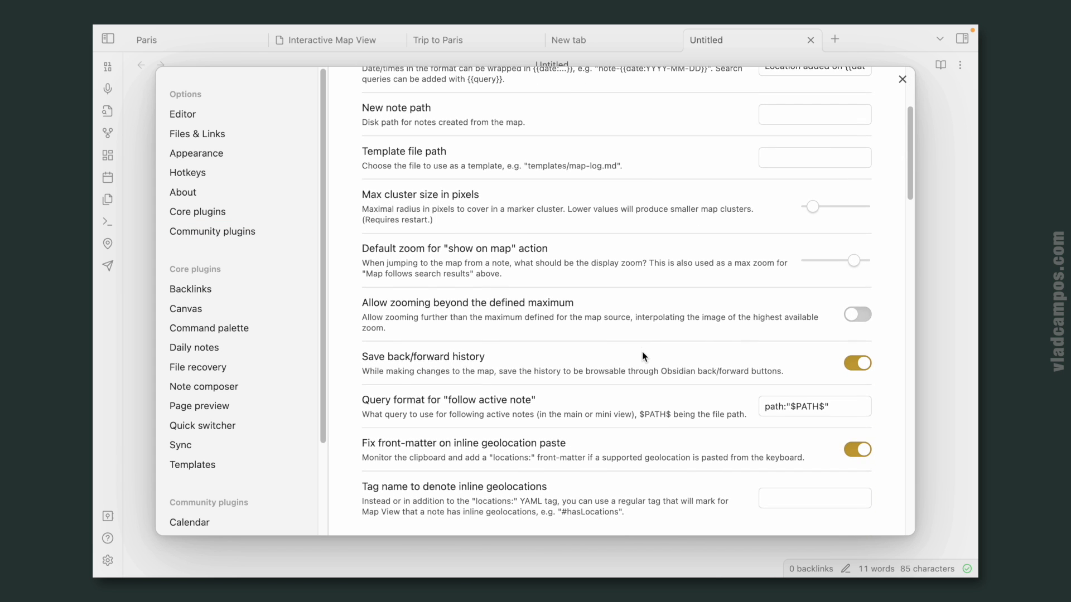
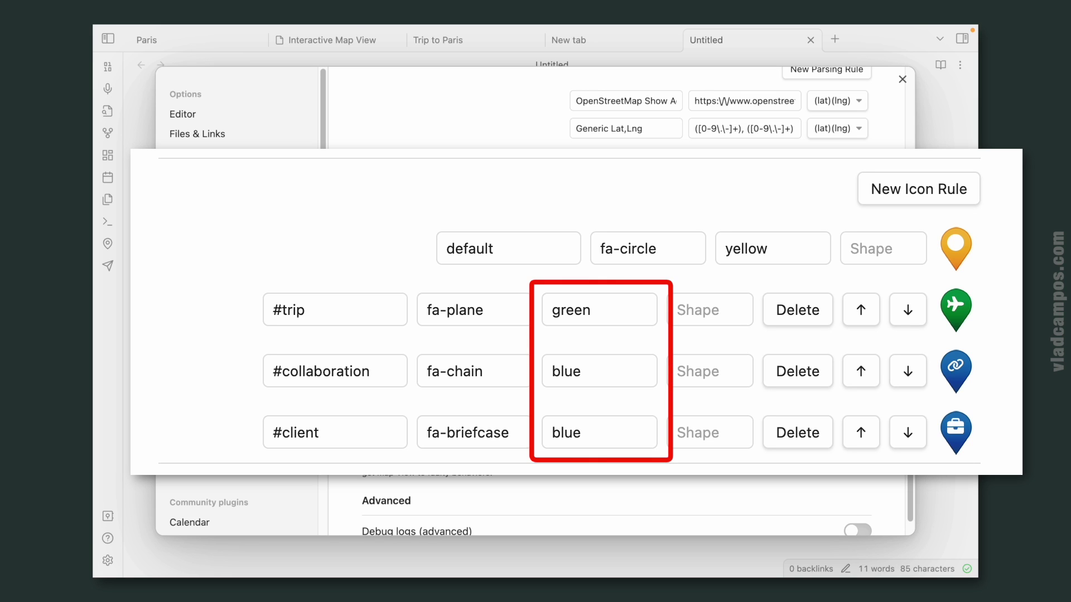
Try the color yellow and the icon name fa-airplane on the #trip marker rule, restoring green and fa-plane
double_click(609, 306)
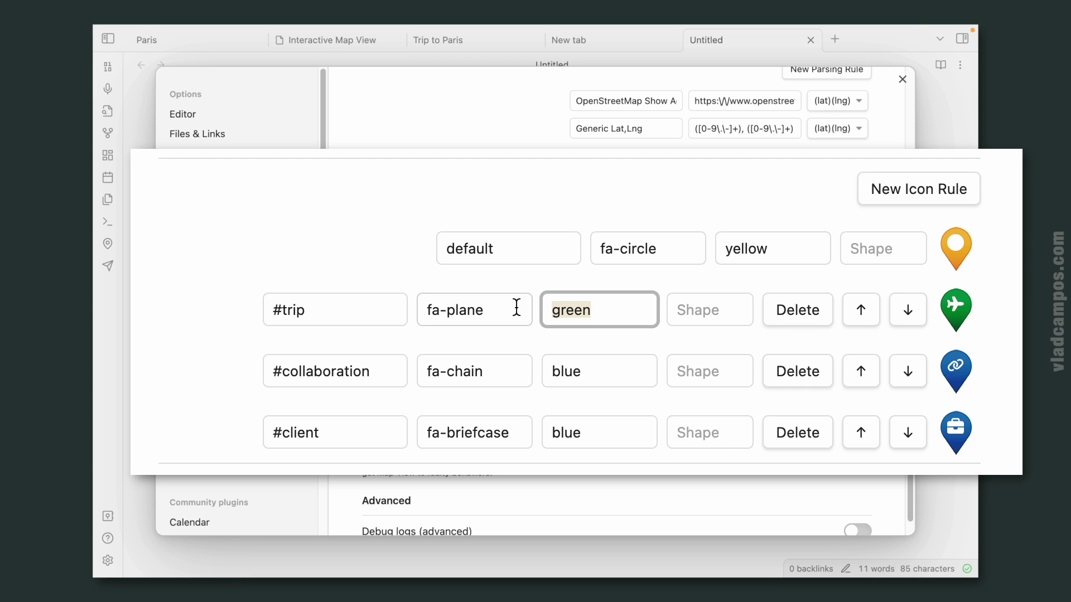
text(yellow)
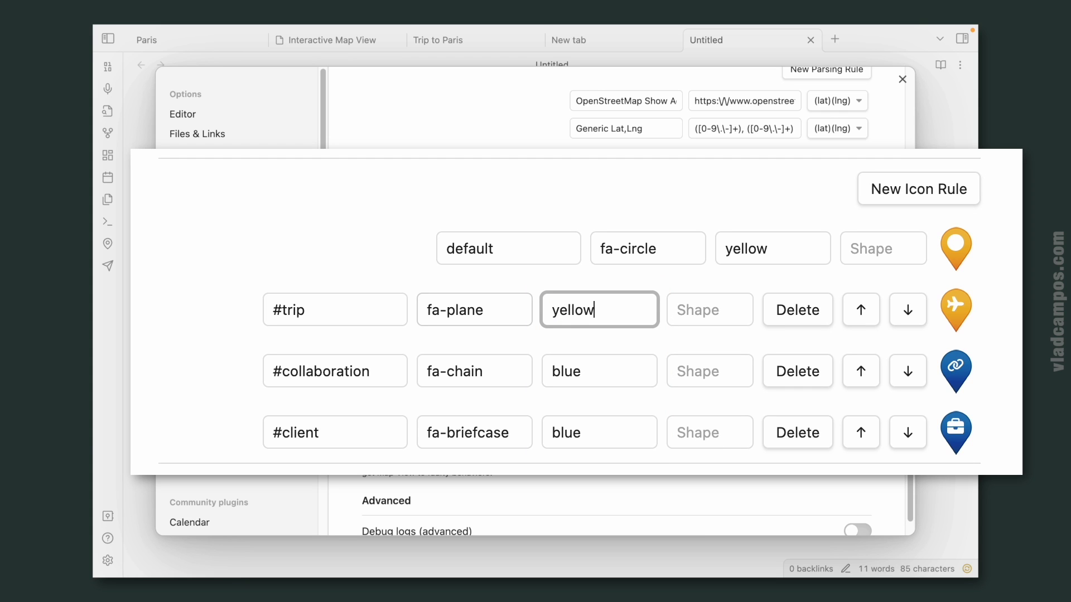
key(BackSpace)
key(BackSpace)
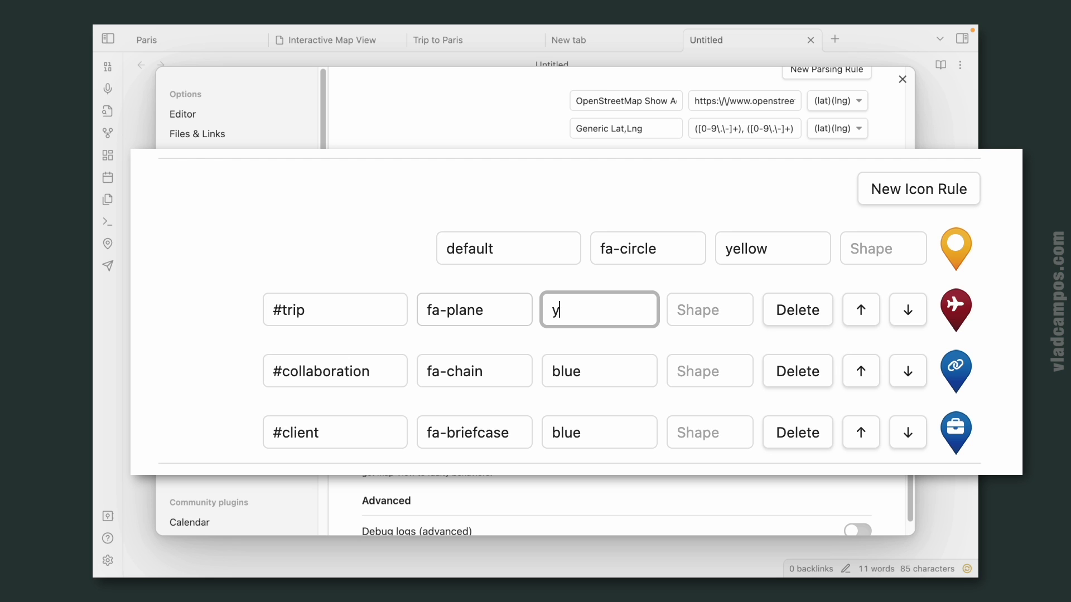
key(BackSpace)
text(green)
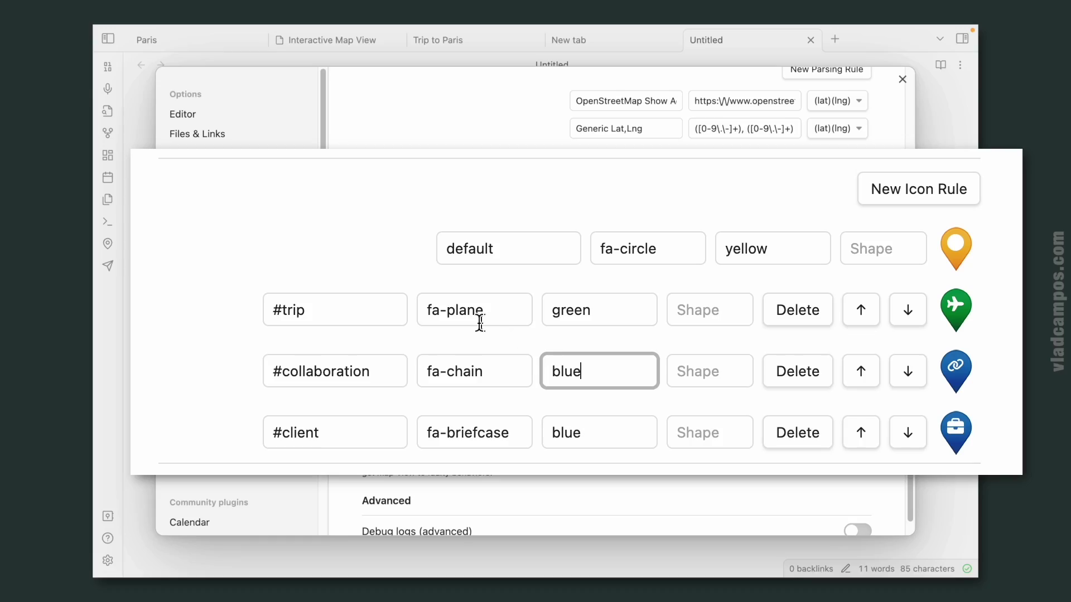
text(air)
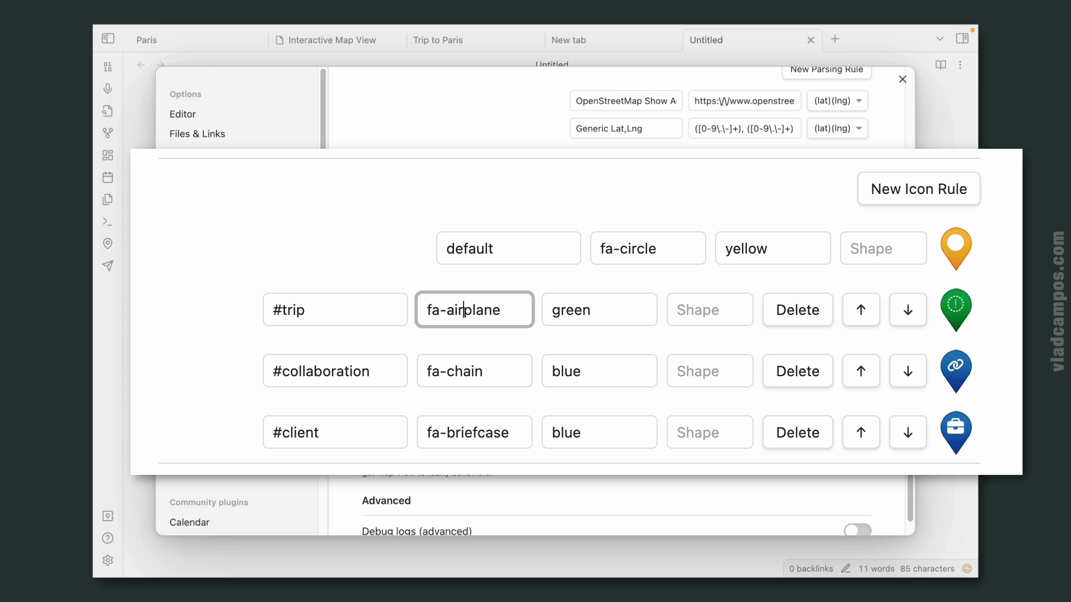
key(BackSpace)
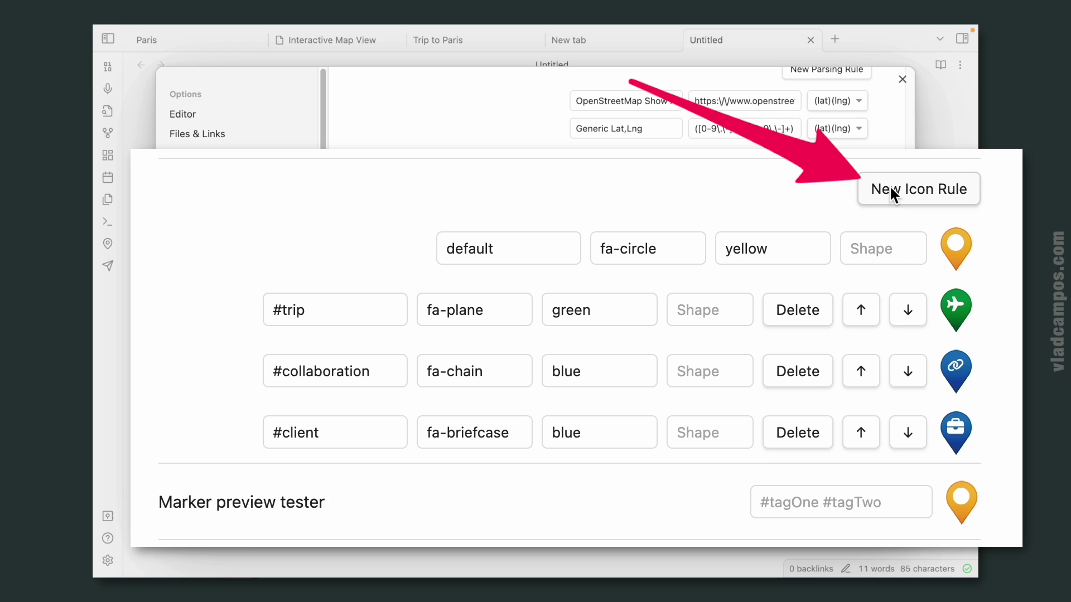
Add a blank marker icon rule below #client and delete it again
click(894, 194)
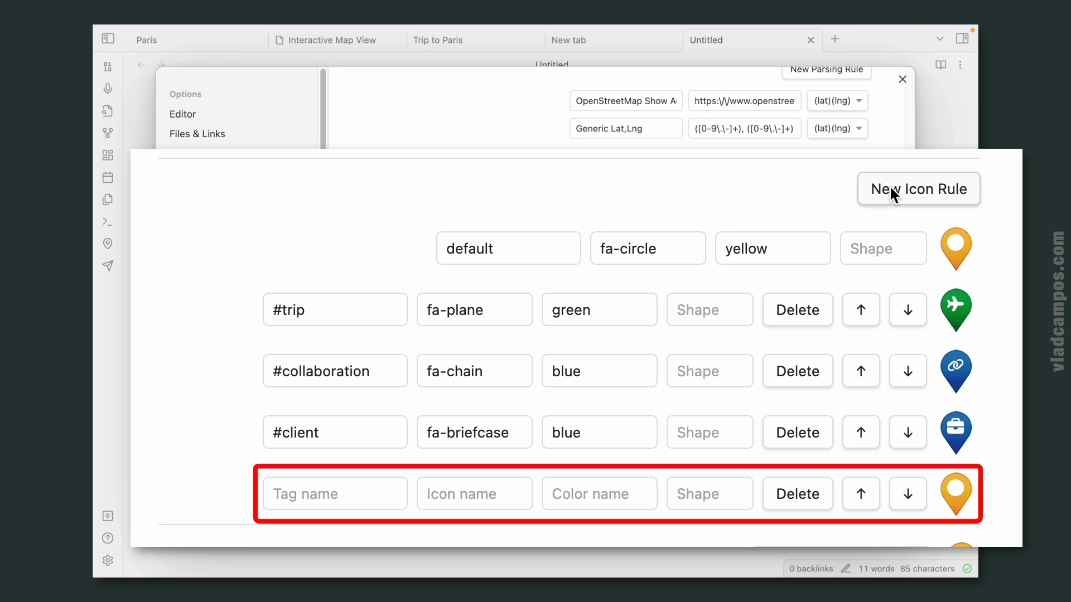
click(800, 493)
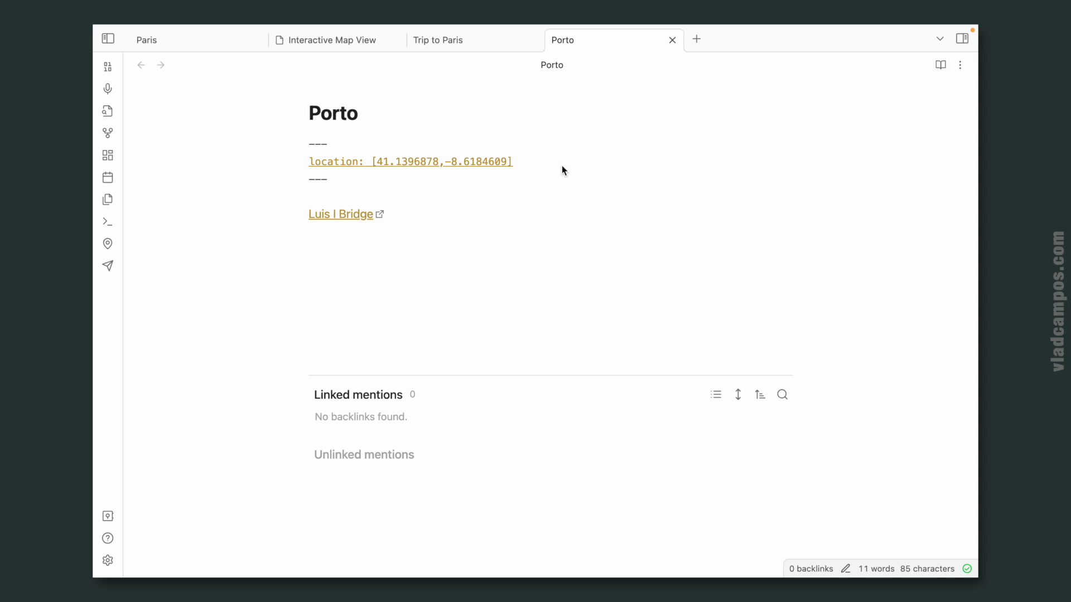
Add the line "tags: trip" below the location in the Porto note's front matter
key(Return)
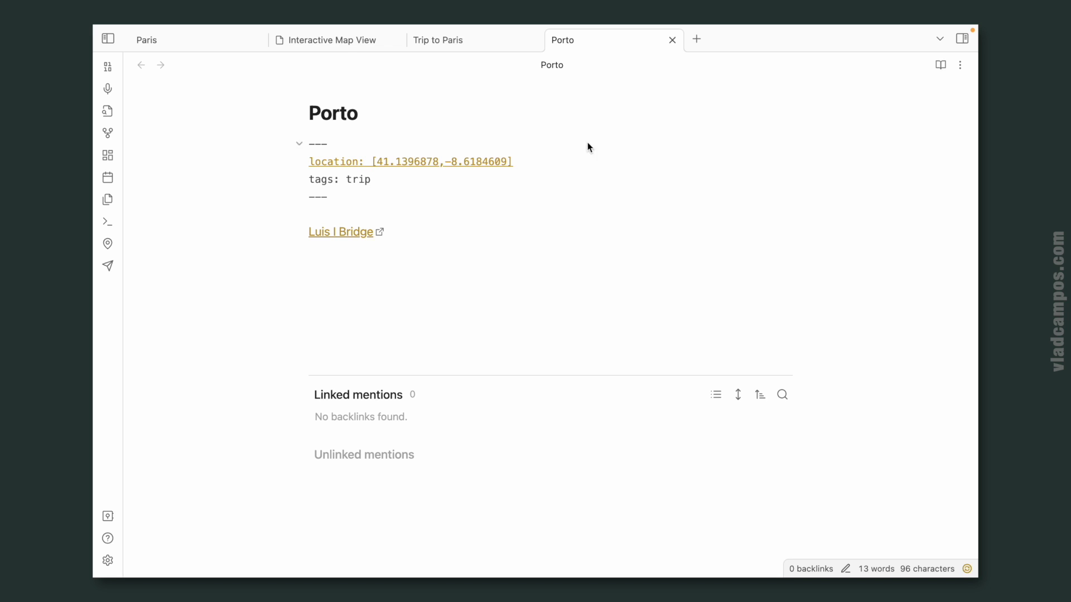
Add the line "tags: trip" to the front matter of the Trip to Paris note, below its location
click(467, 43)
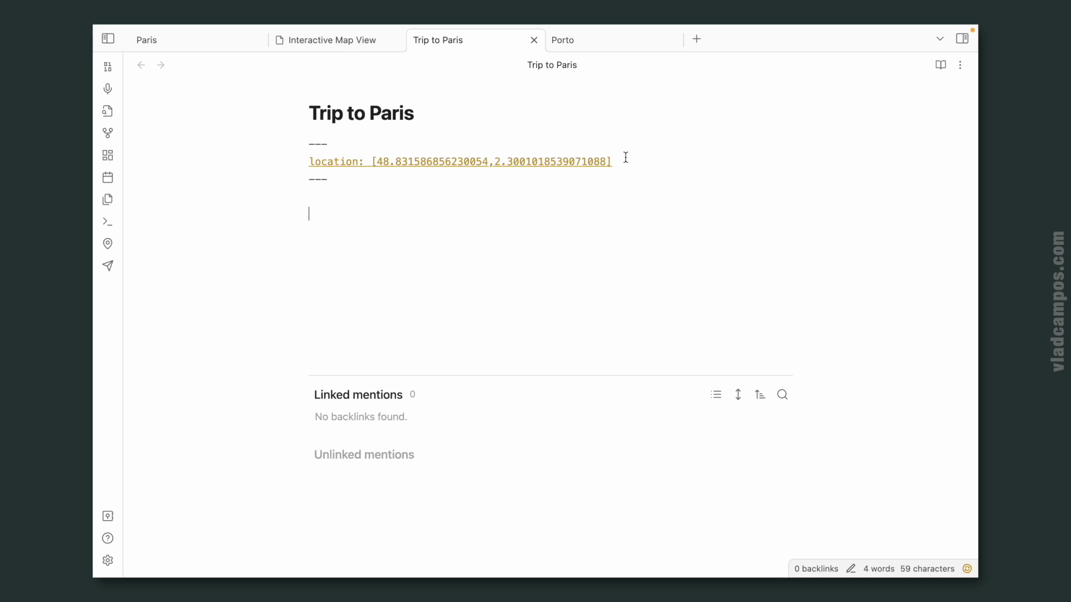
key(Return)
text(tags: trip)
Replace the line in the Paris note's front matter with "tags: trip"
click(177, 42)
click(394, 159)
key(shift+Home)
text(tags: trip)
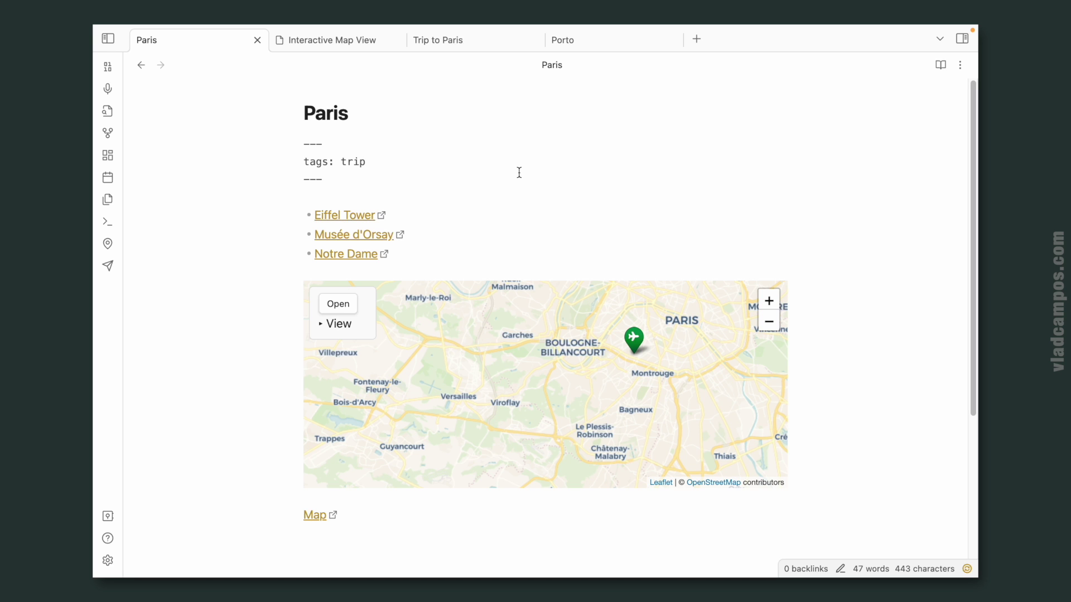
Filter the Interactive Map View with the query tag:#trip
click(357, 41)
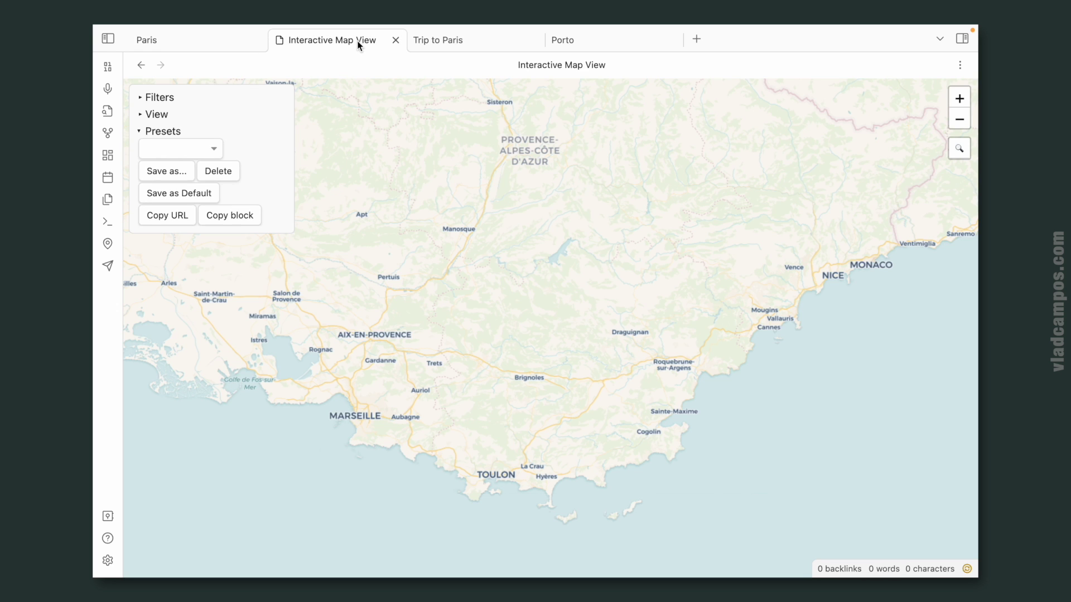
click(141, 99)
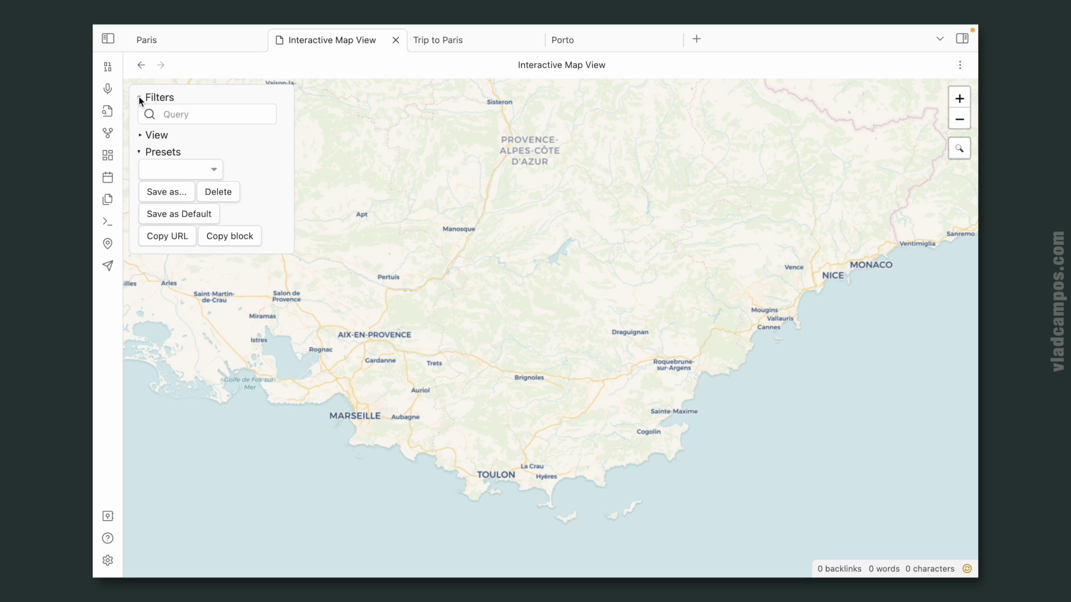
click(173, 114)
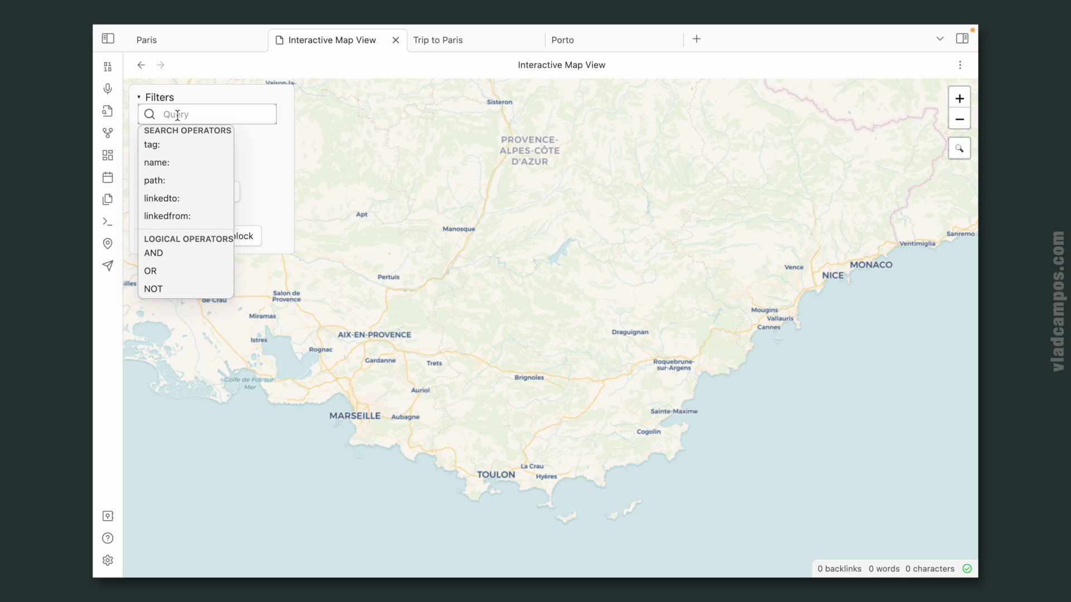
click(172, 146)
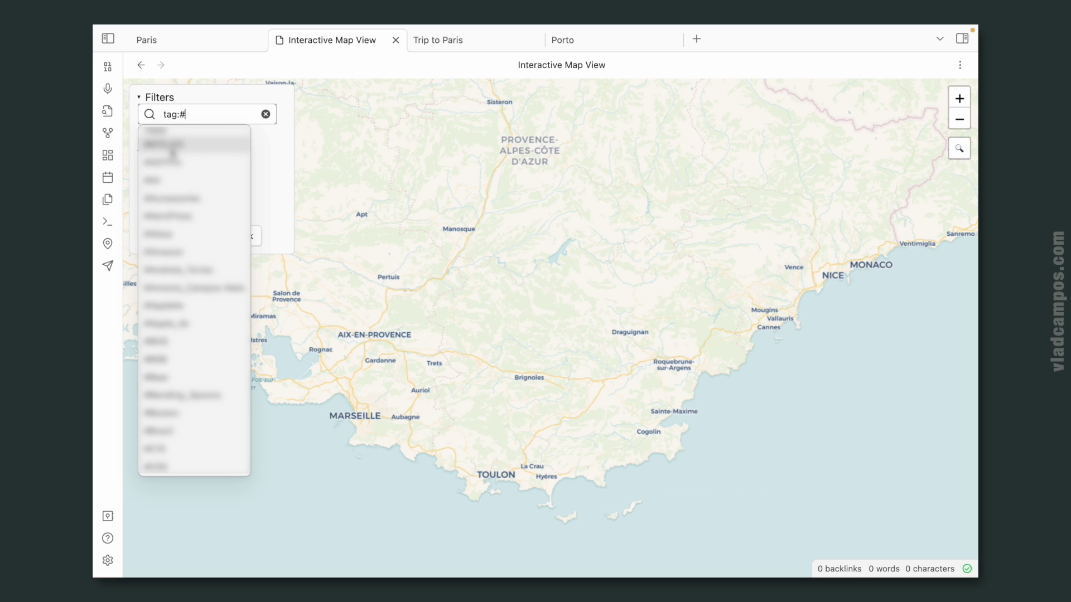
text(trip)
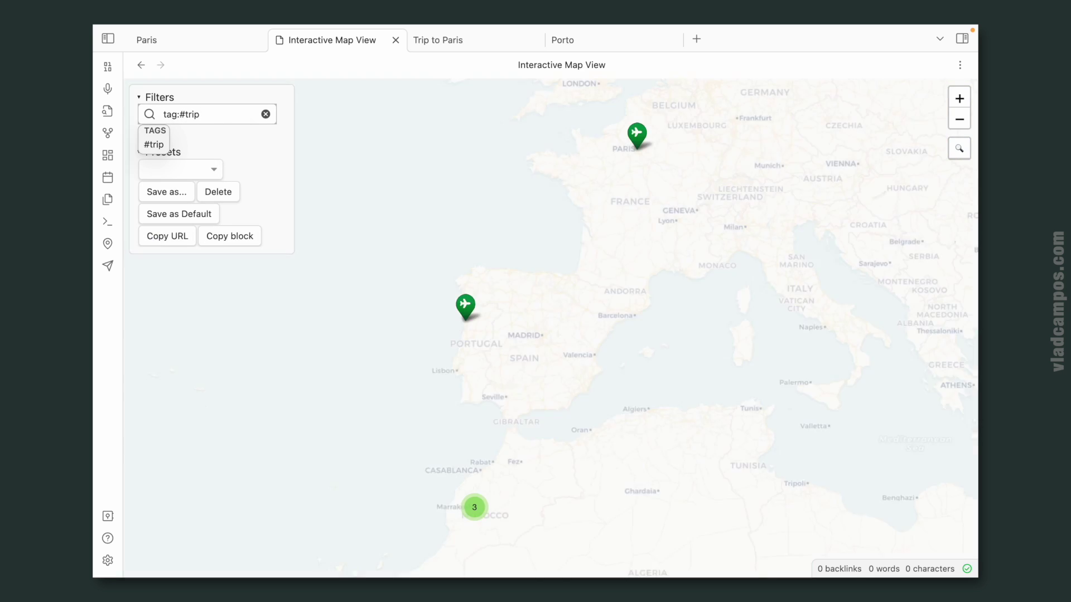
click(339, 249)
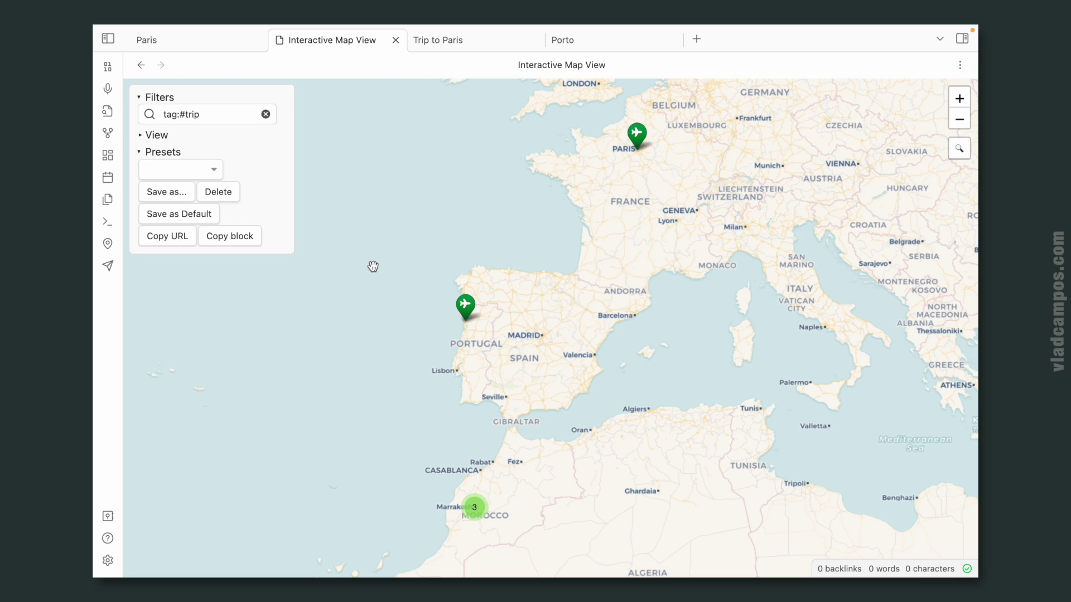
Examine the marker cluster at Marrakesh in Morocco up close
drag(359, 465, 359, 346)
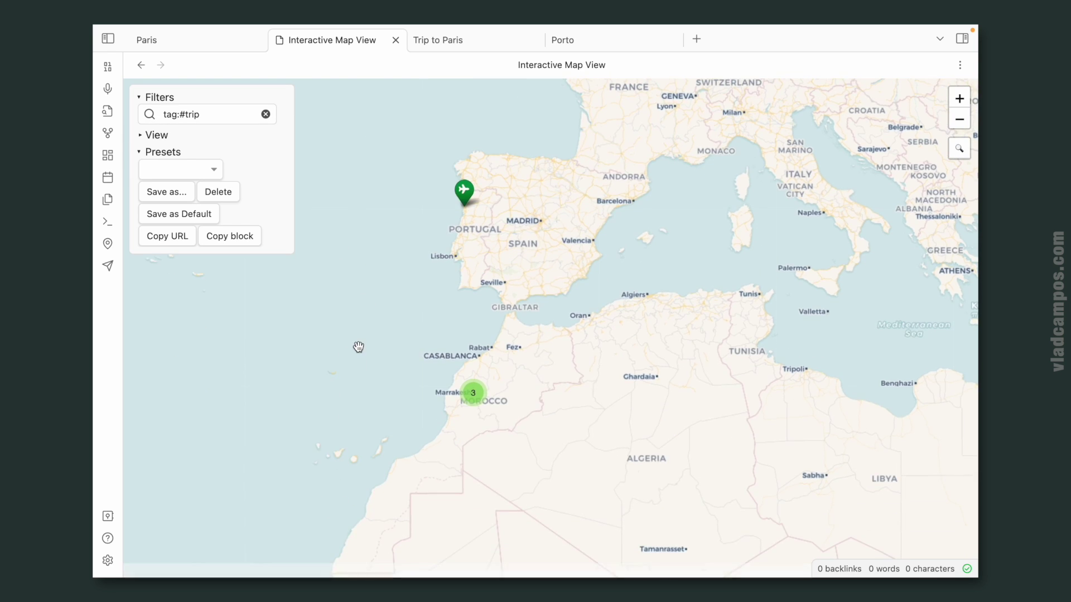
scroll(450, 423, up, 3)
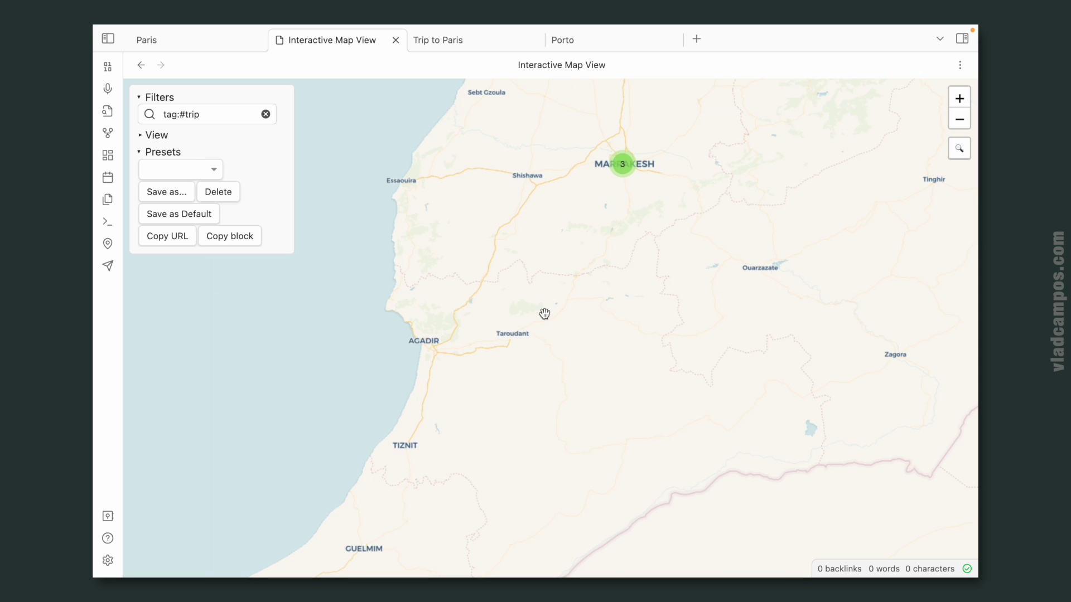
scroll(542, 313, up, 1)
drag(648, 218, 519, 390)
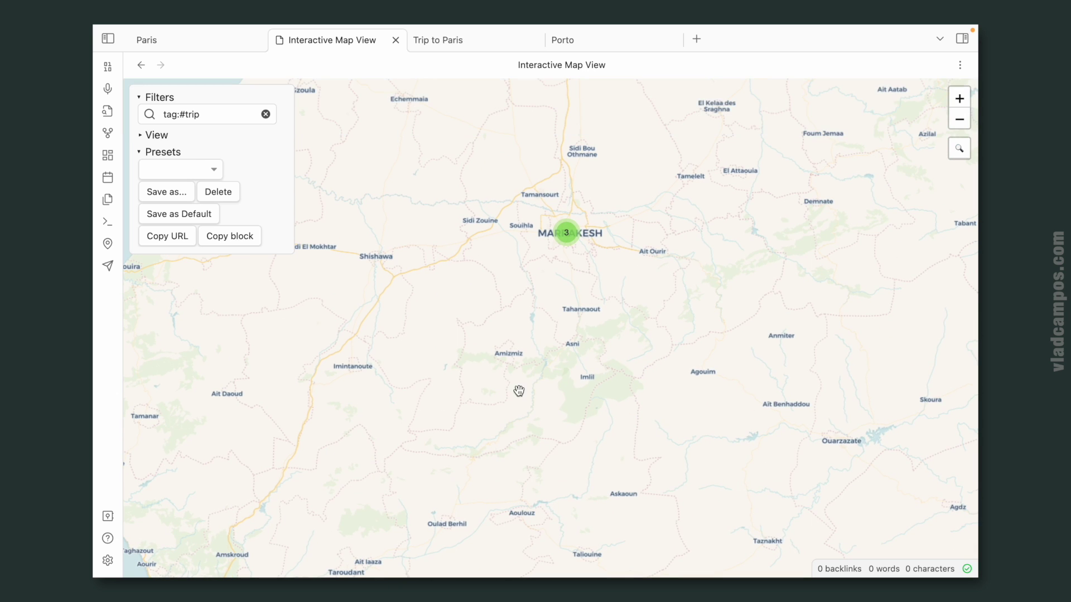
click(568, 240)
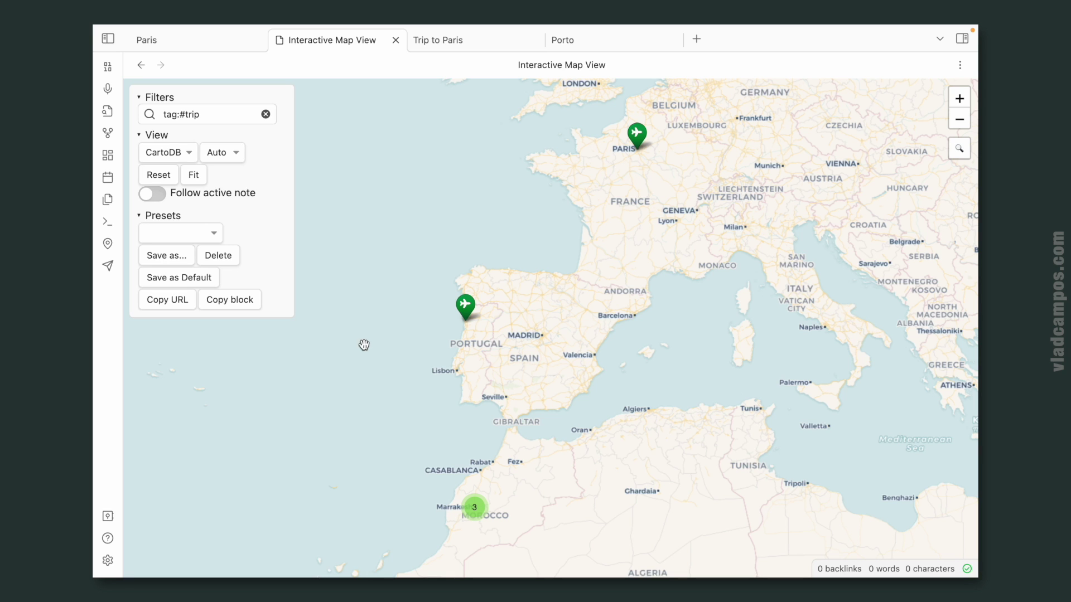
Save the filtered map as a preset named Trips, and reload that preset after resetting the view
click(165, 257)
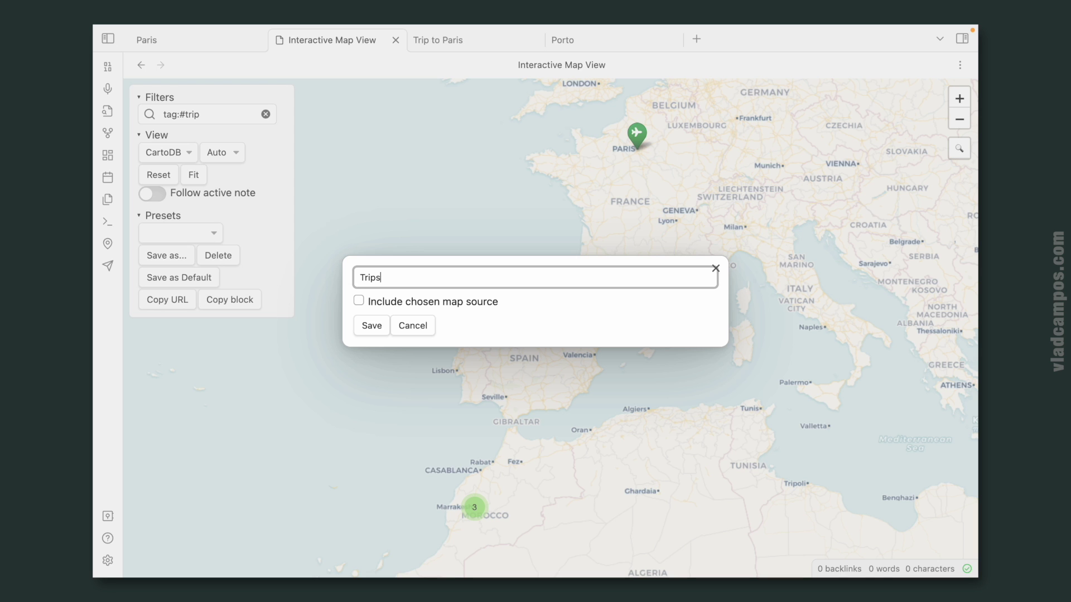
click(371, 325)
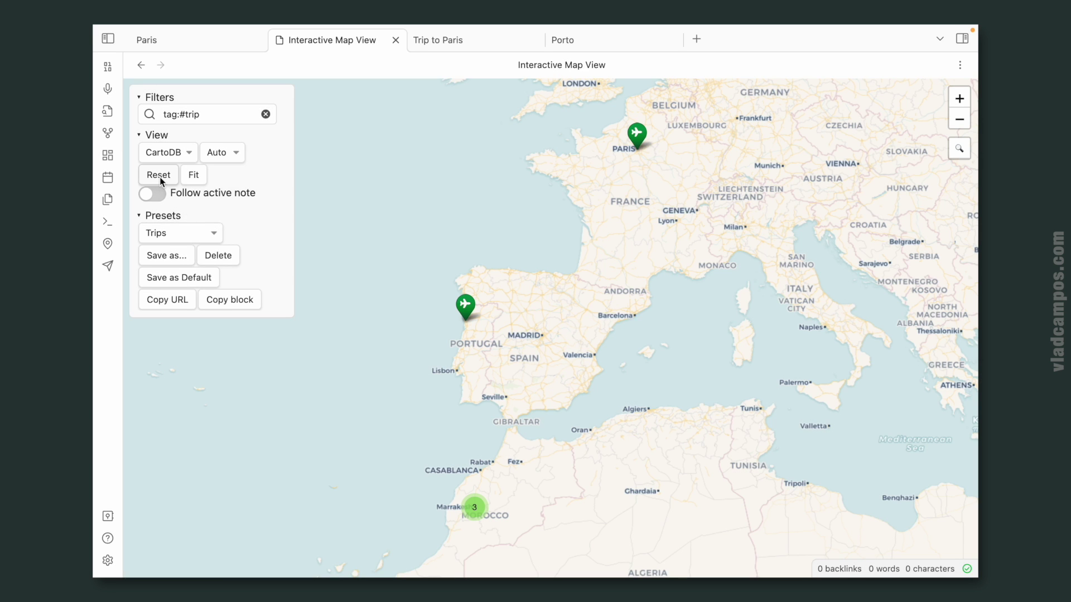
click(160, 176)
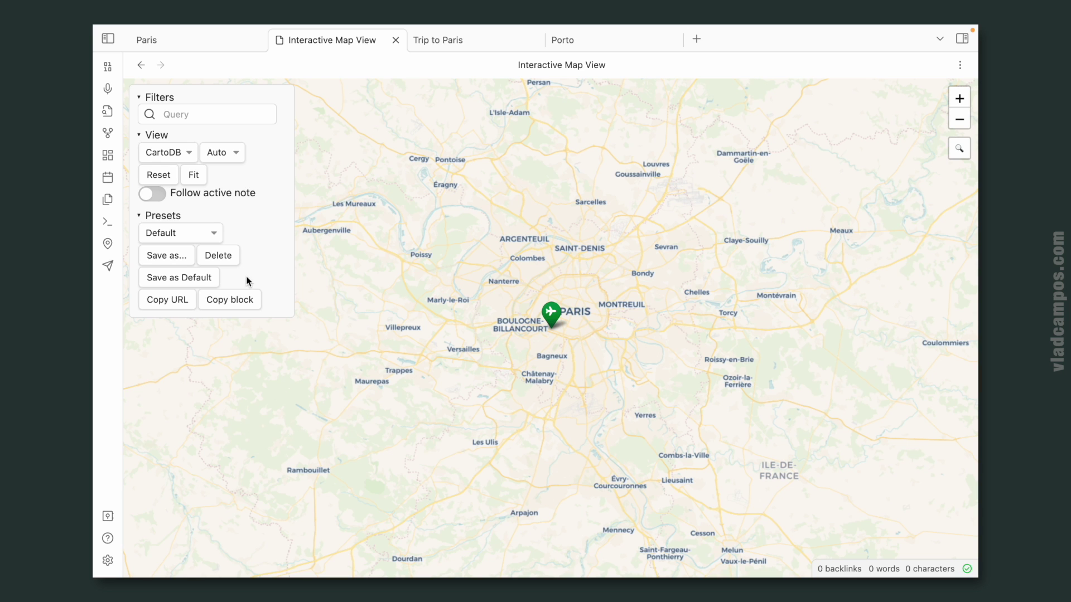
click(210, 234)
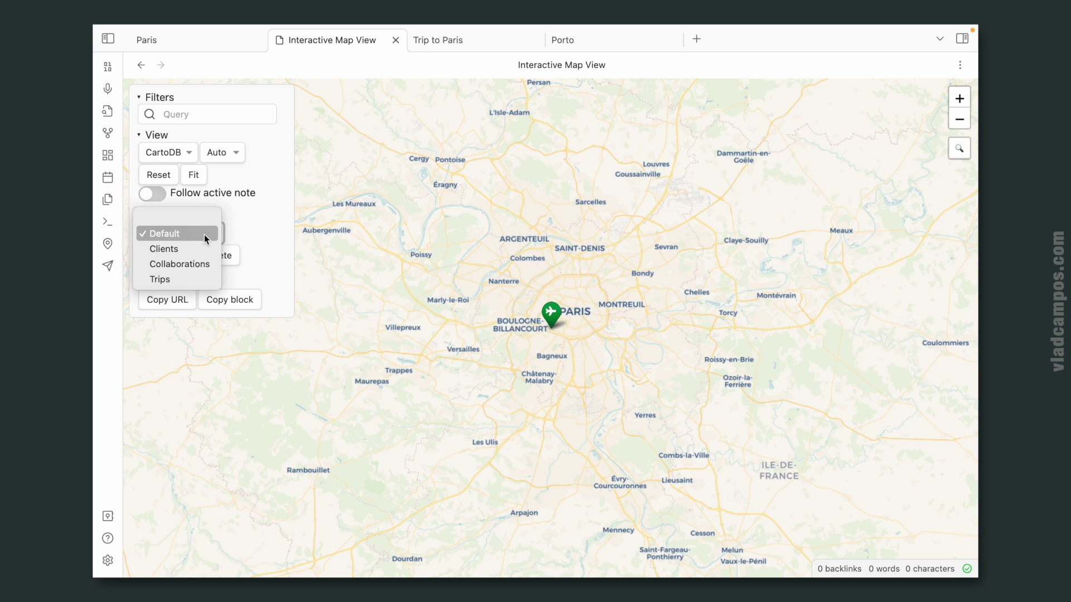
click(190, 279)
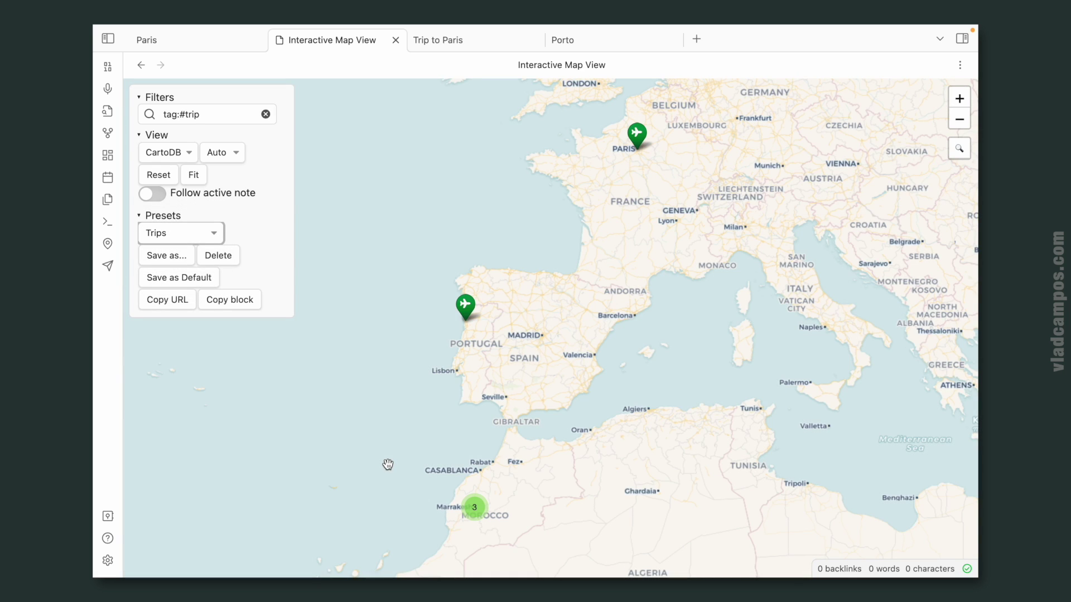
Switch the map to the Collaborations preset to view its markers, and return to the Trips preset
click(212, 233)
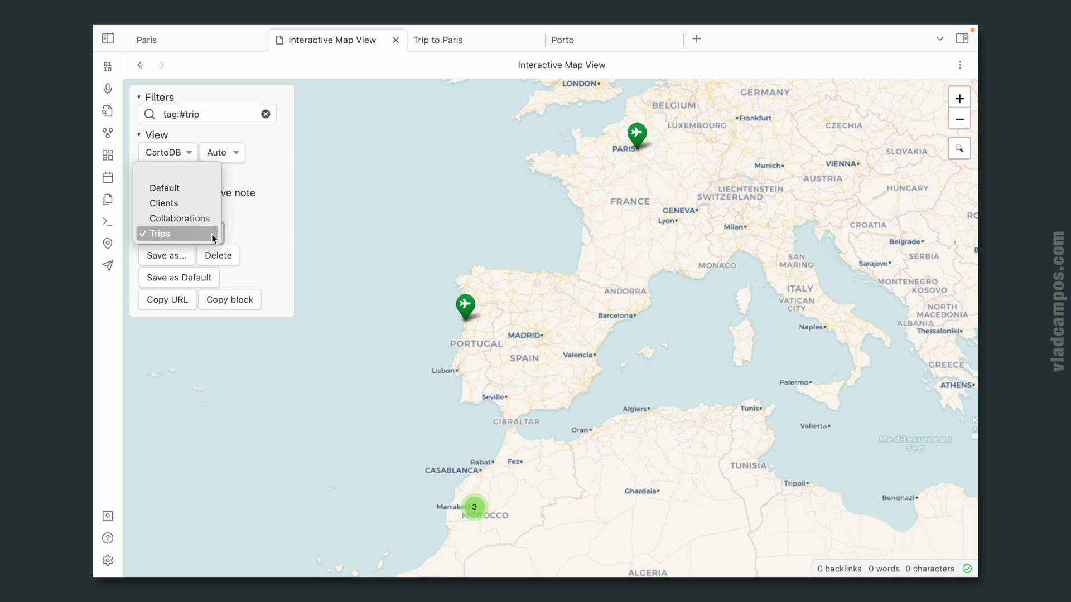
click(205, 218)
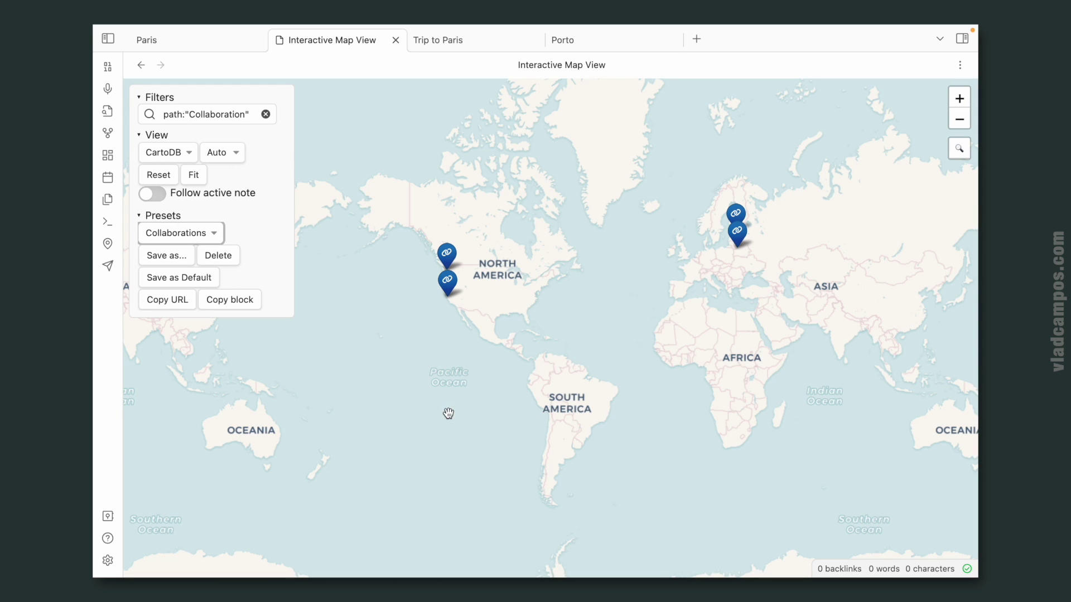
click(175, 224)
click(175, 219)
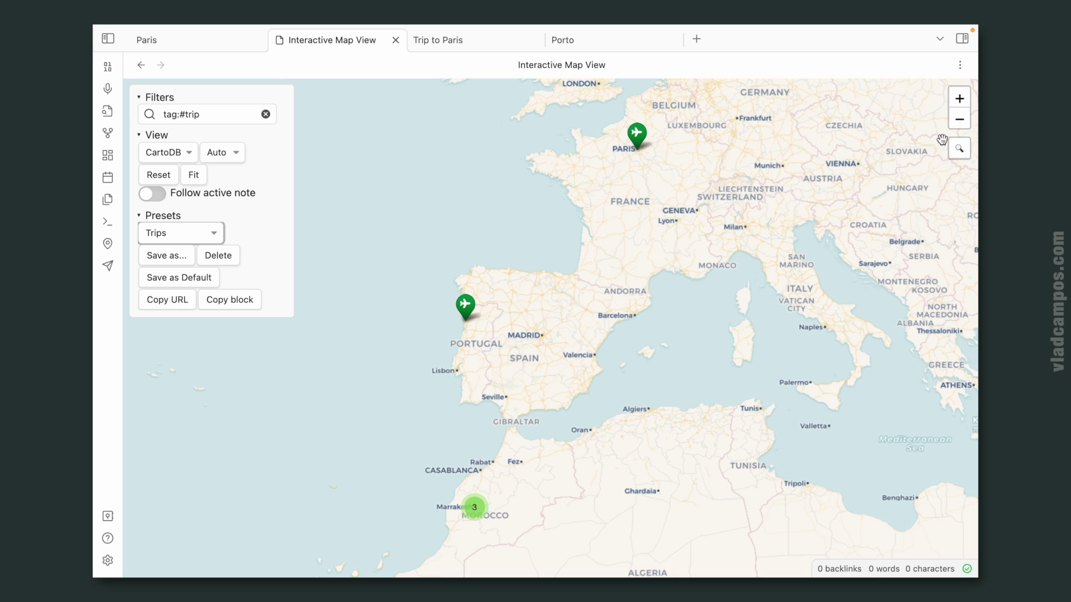
Zoom the #trip map out to the whole world and save this view over the existing Trips preset
click(959, 128)
click(959, 128)
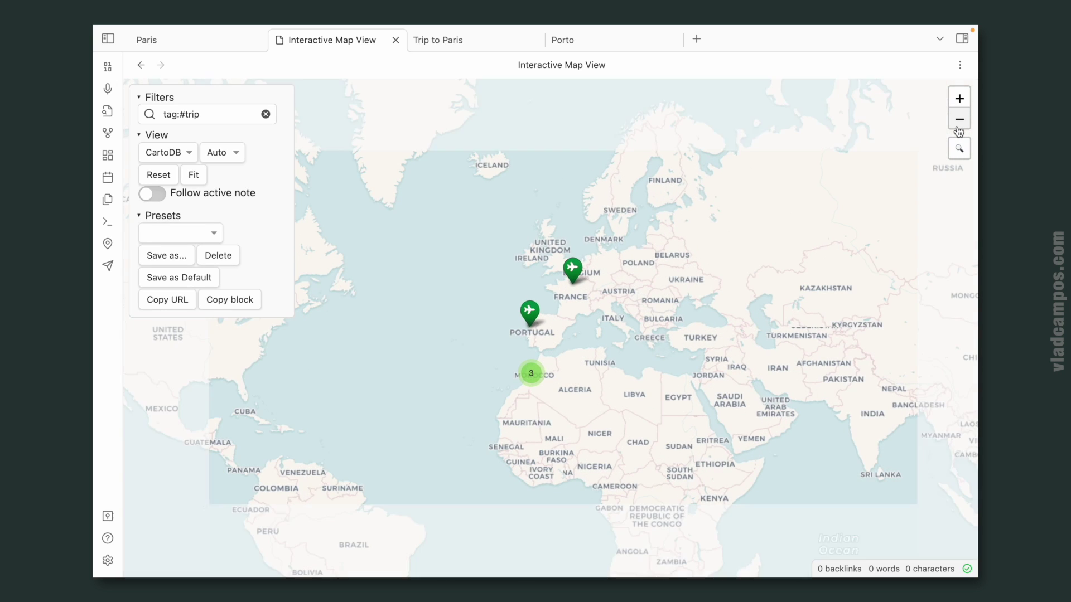
click(958, 129)
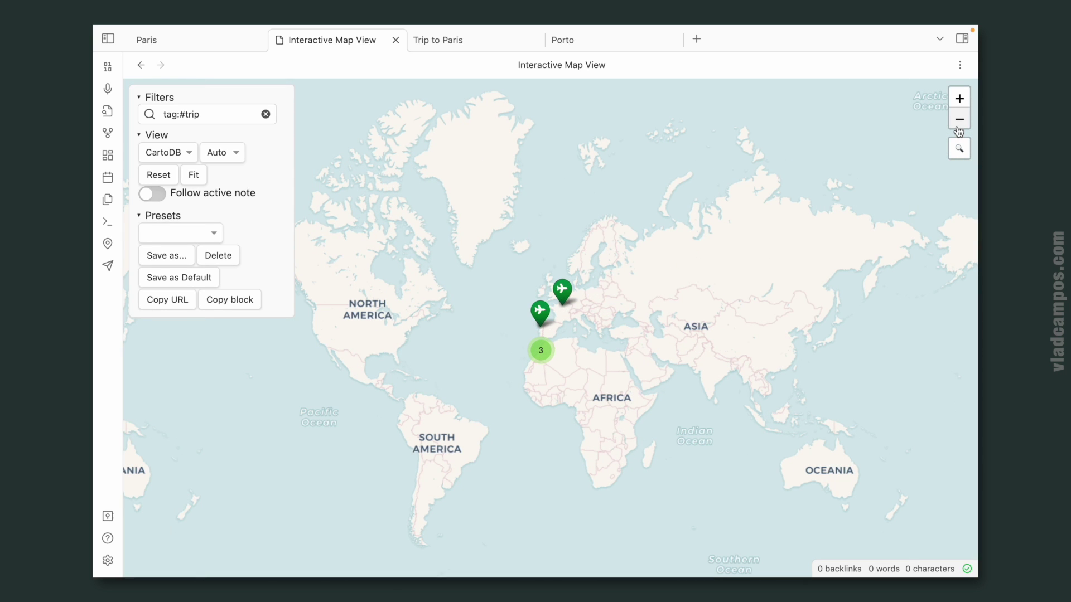
drag(414, 274, 479, 268)
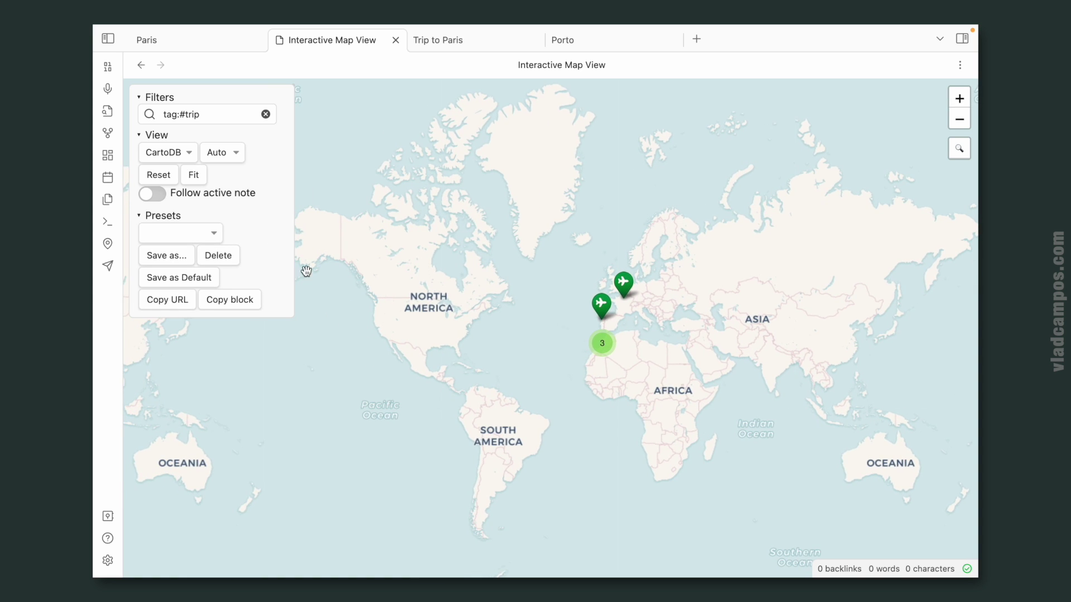
click(166, 255)
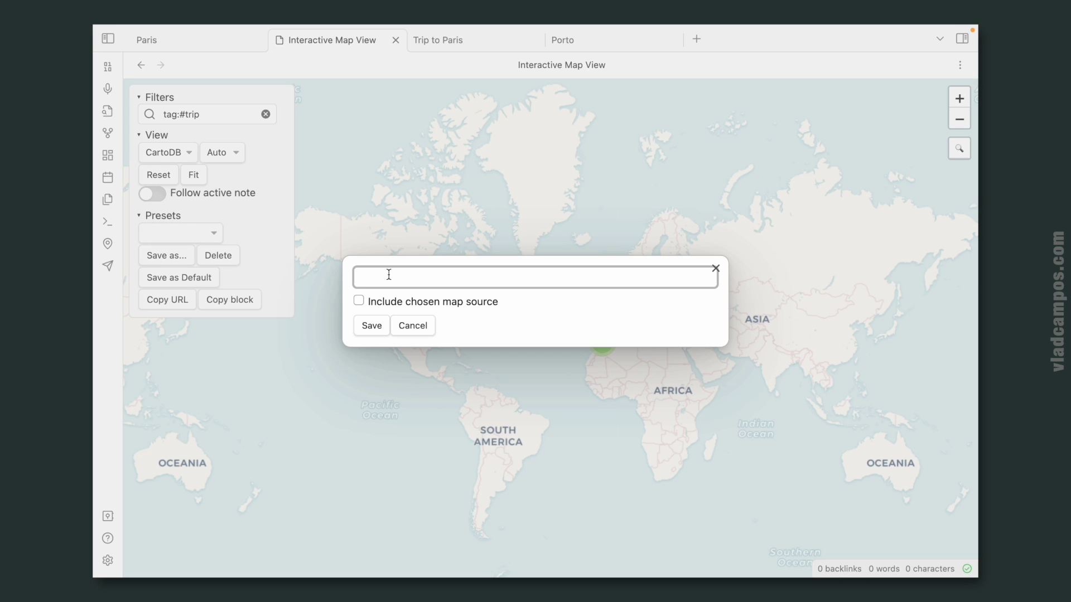
text(Trips)
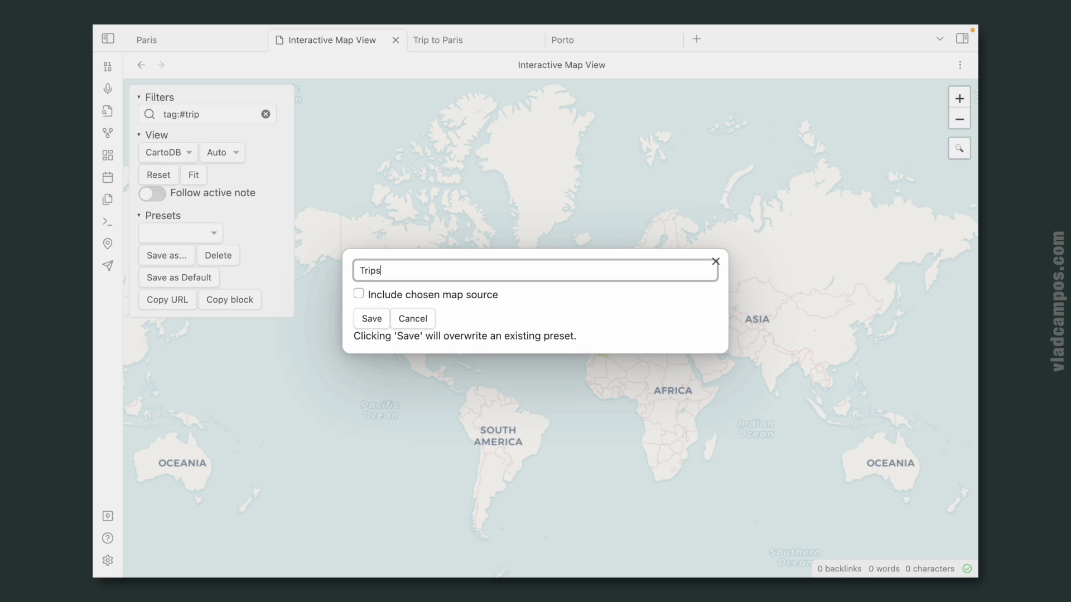
click(372, 319)
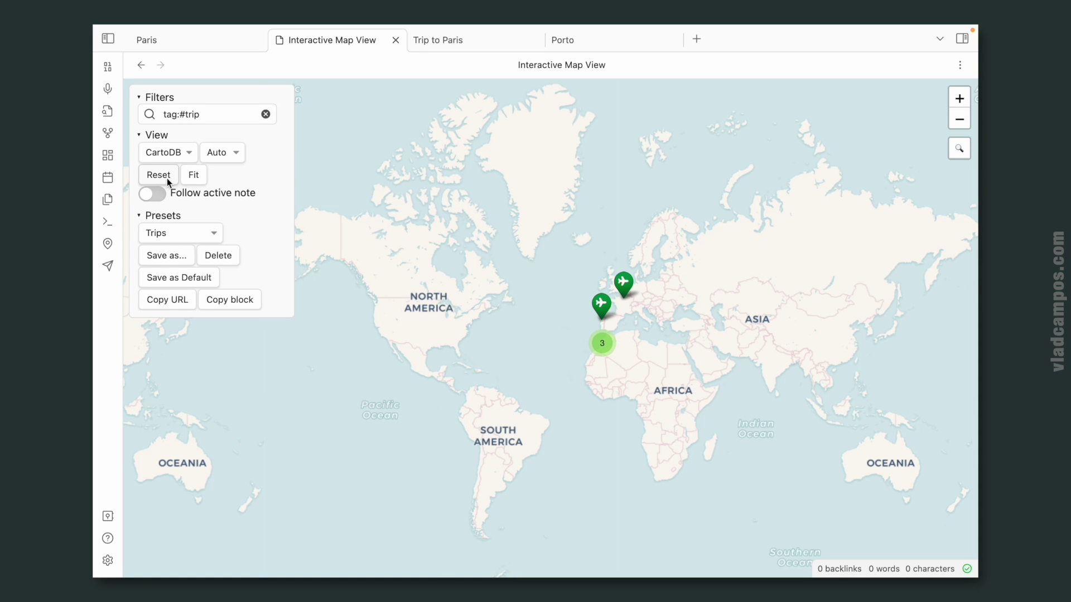
Reset the map and load the Trips preset to check its world view
click(166, 178)
click(173, 235)
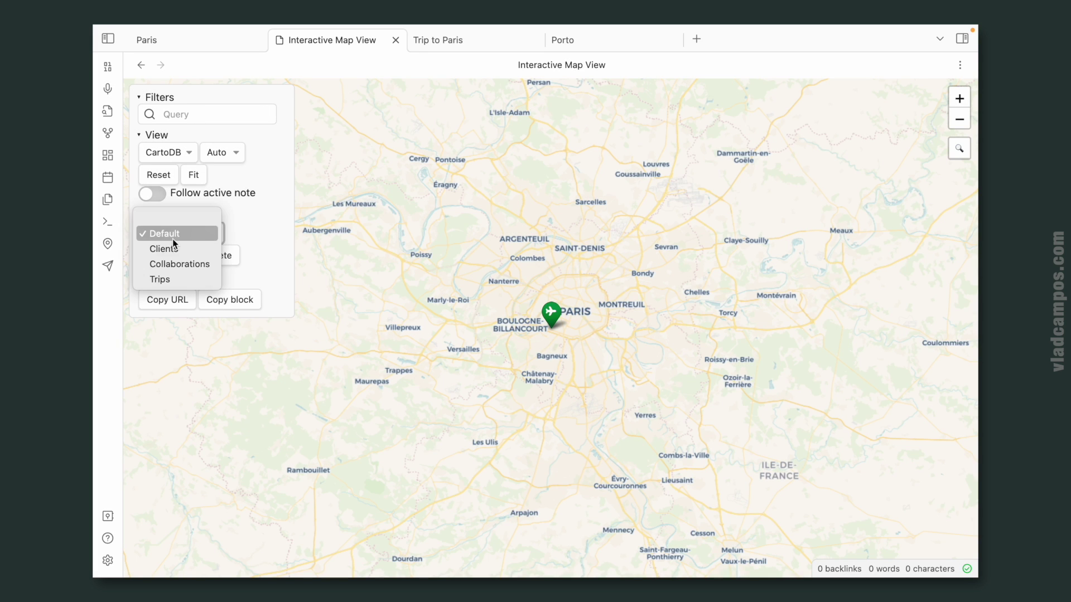
click(169, 280)
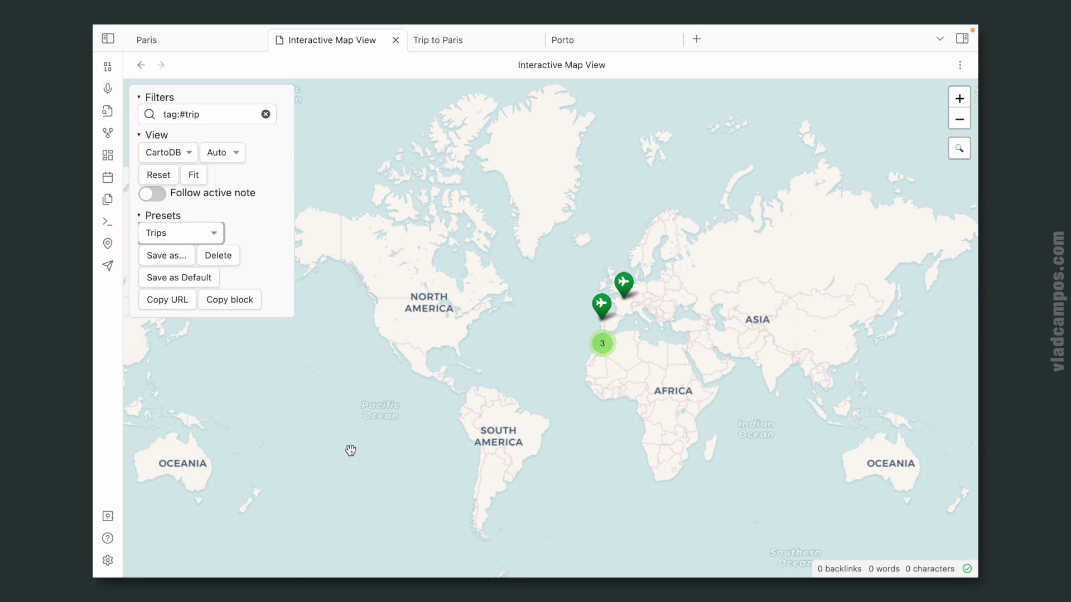